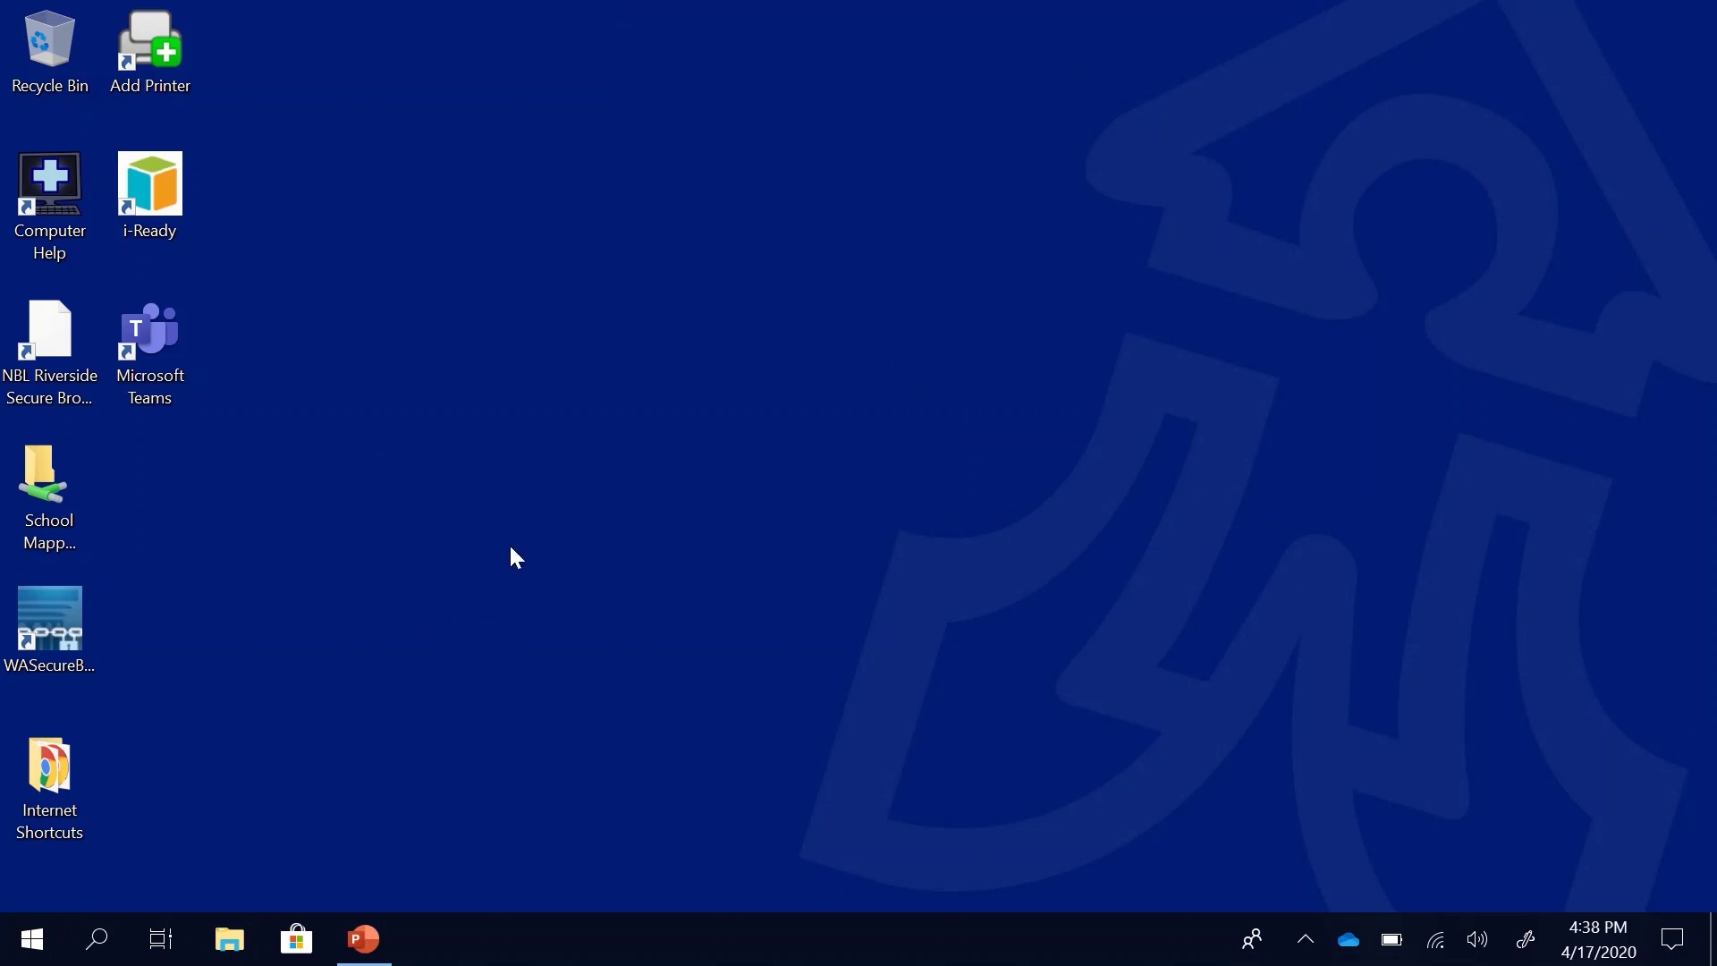
Step: Launch Google Chrome from the Start menu to reach its welcome page
{"action": "left_click", "coordinate": [16, 961]}
{"action": "key", "text": "Escape"}
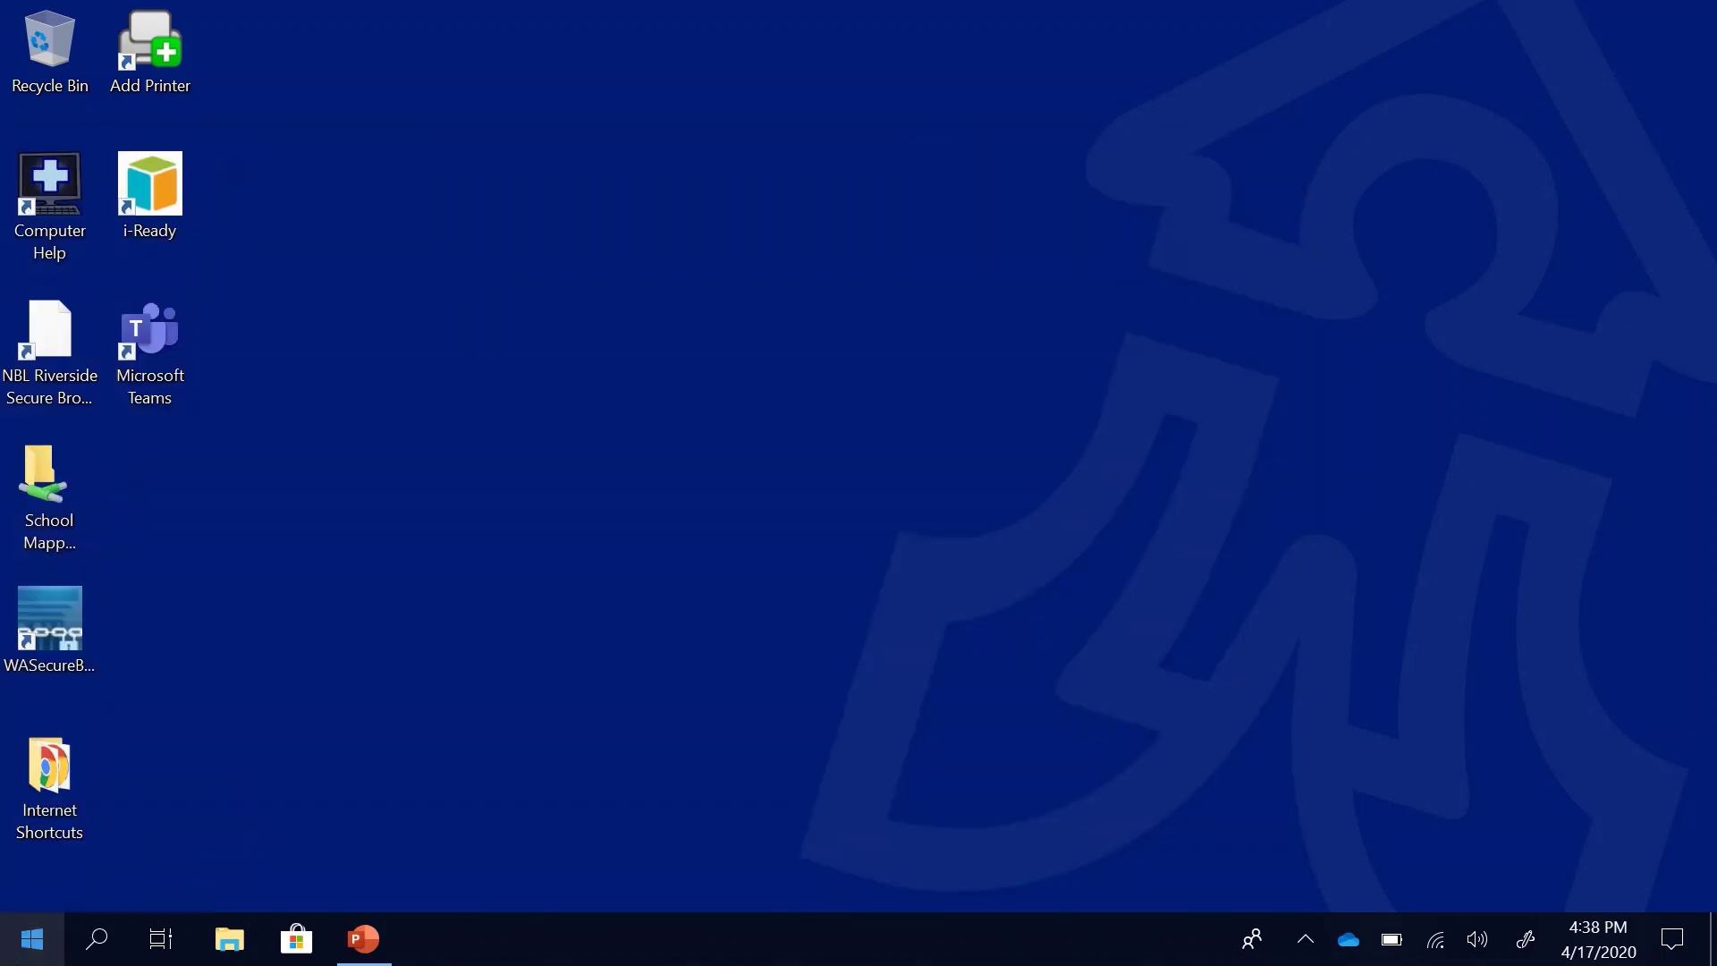
{"action": "left_click", "coordinate": [32, 940]}
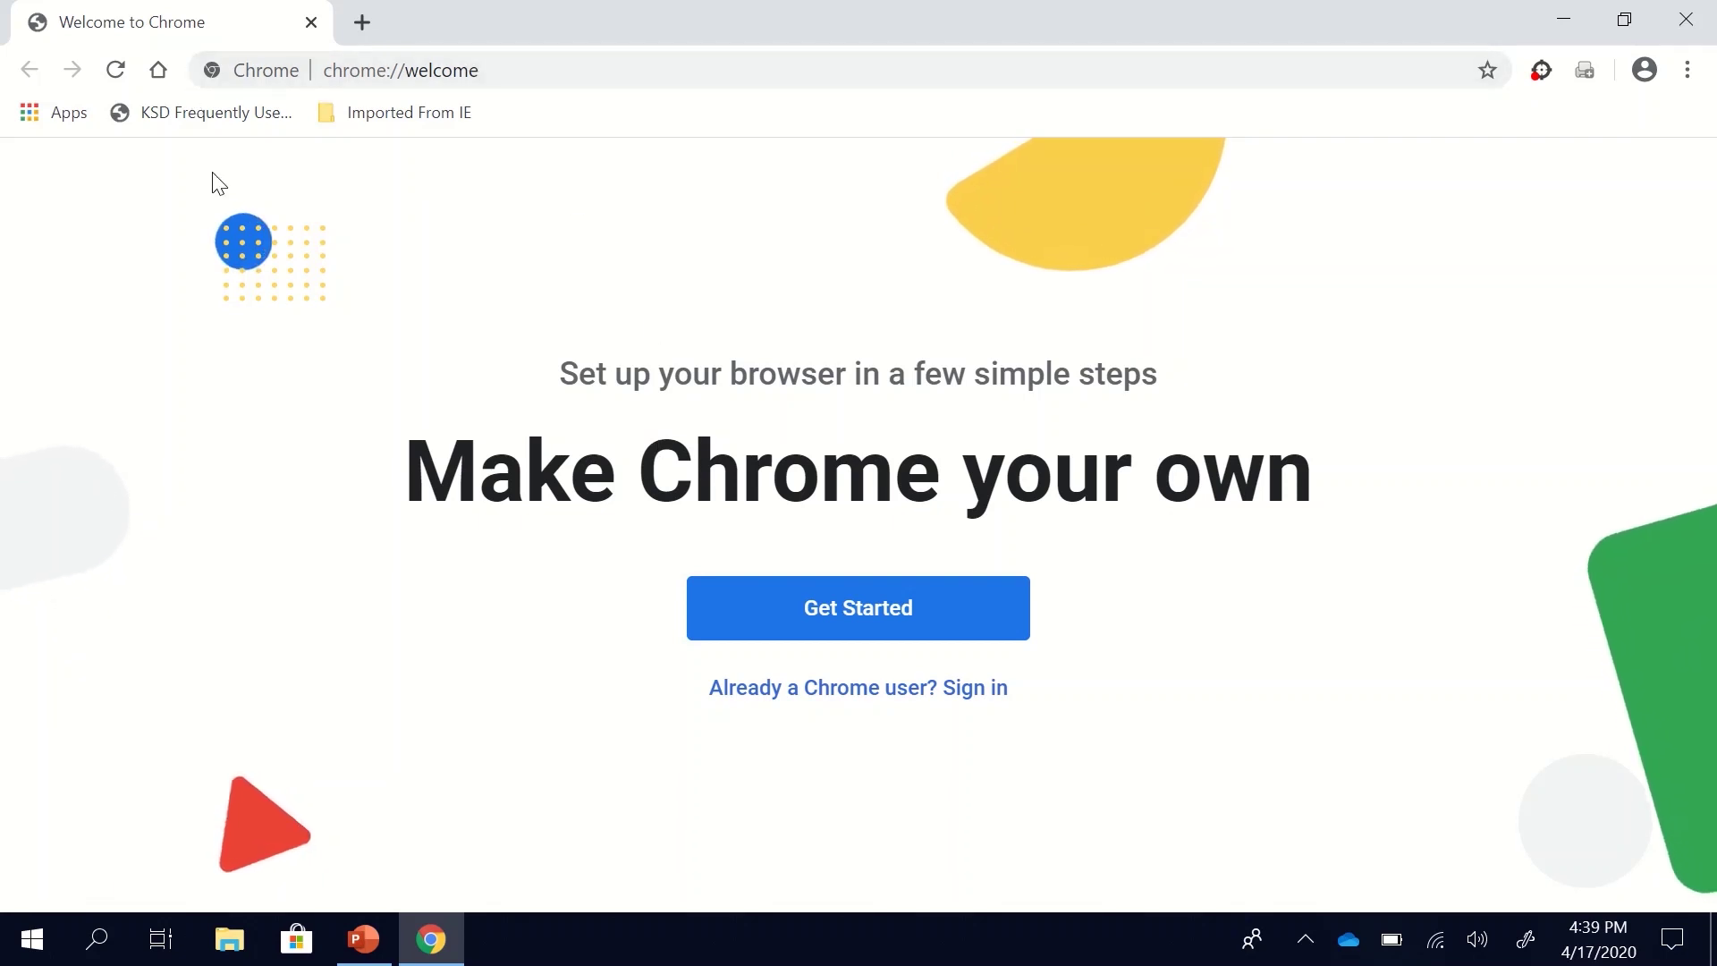
Step: Load the Horizon Elementary home page, then open kent.k12.wa.us in a second tab
{"action": "left_click", "coordinate": [157, 72]}
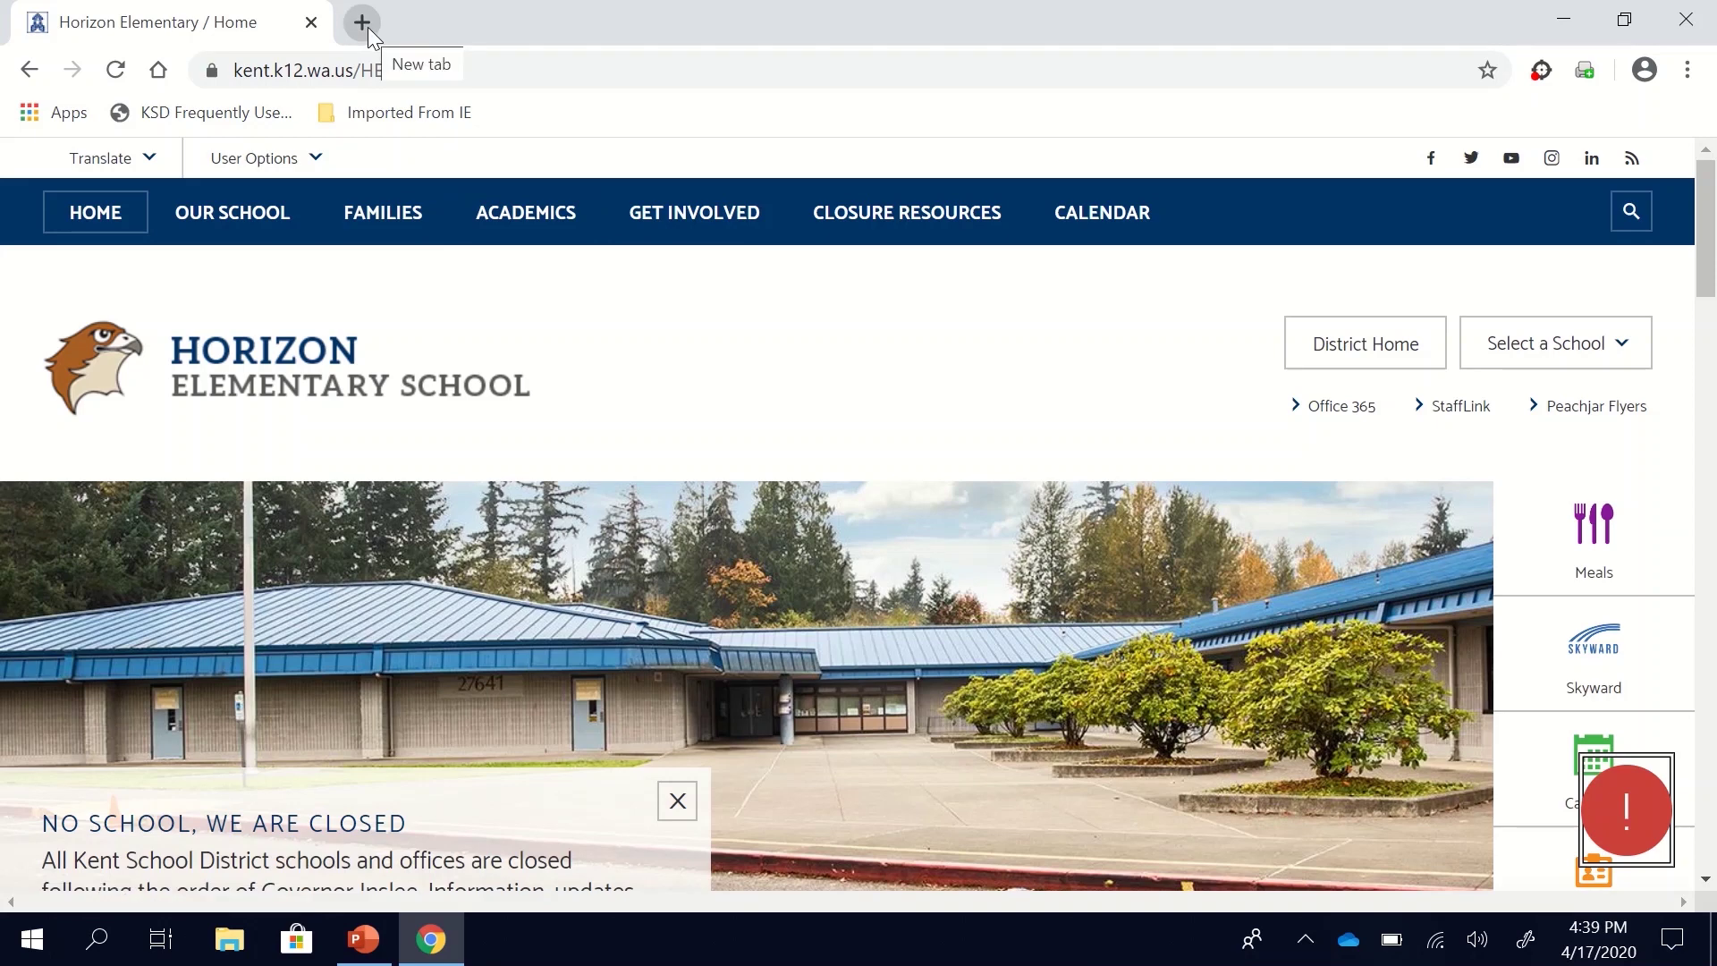
{"action": "left_click", "coordinate": [363, 22]}
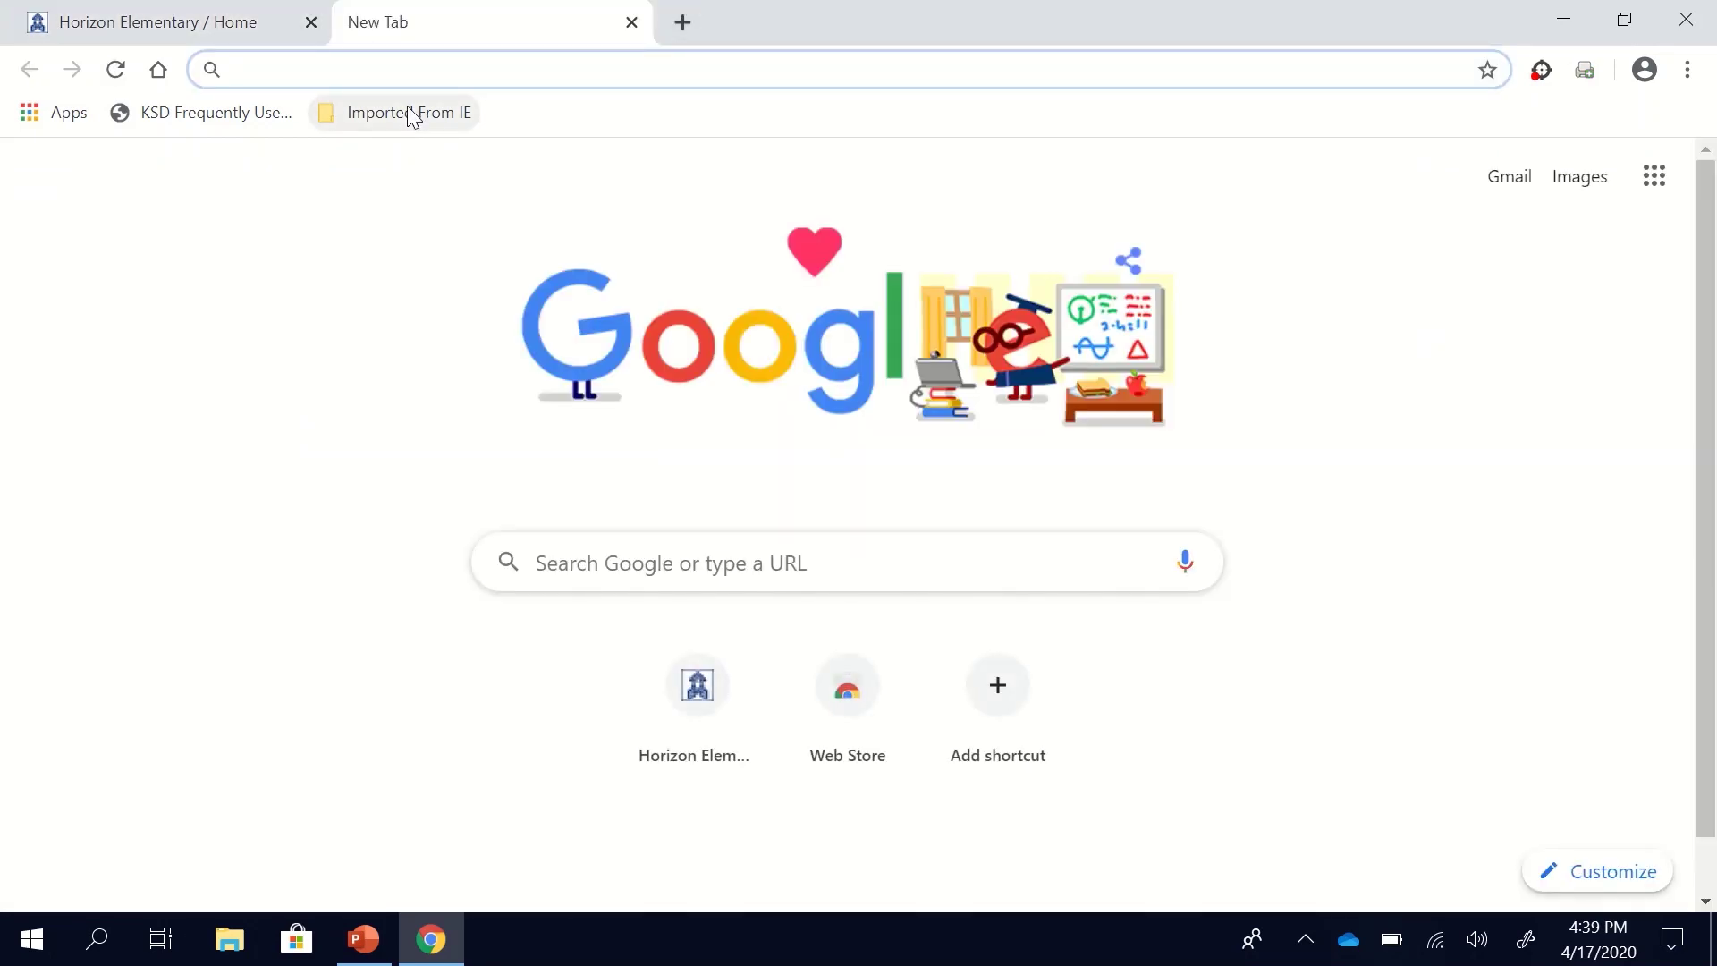
{"action": "type", "text": "kent"}
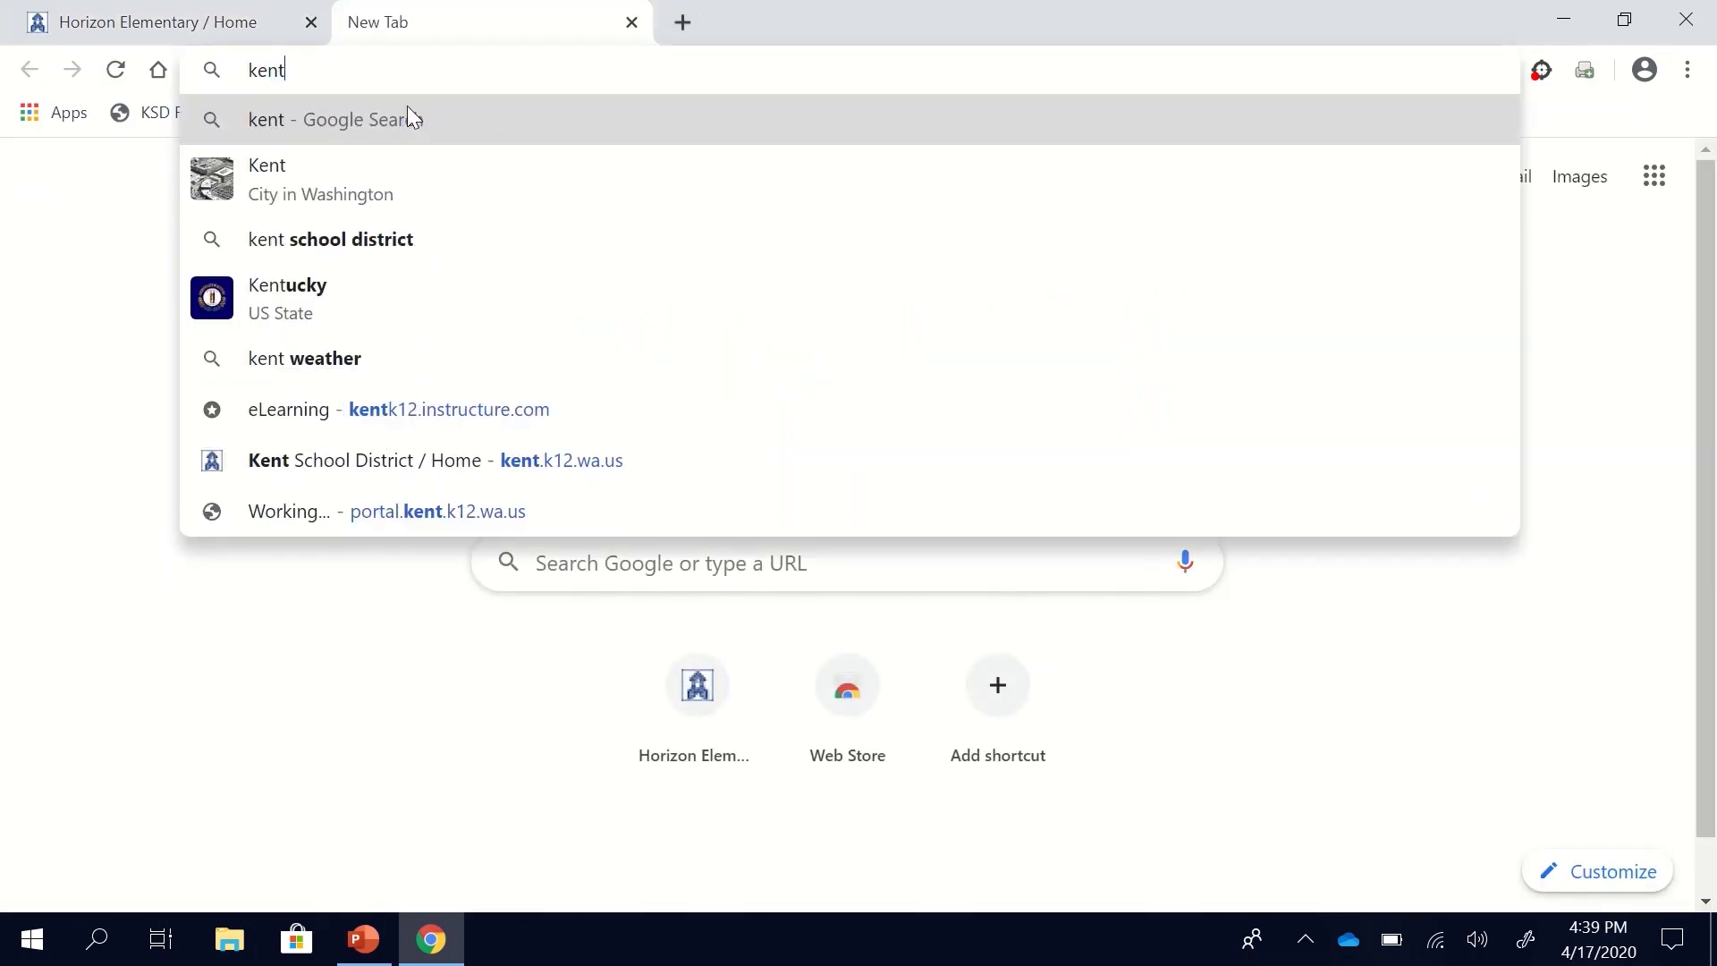
{"action": "type", "text": ".k"}
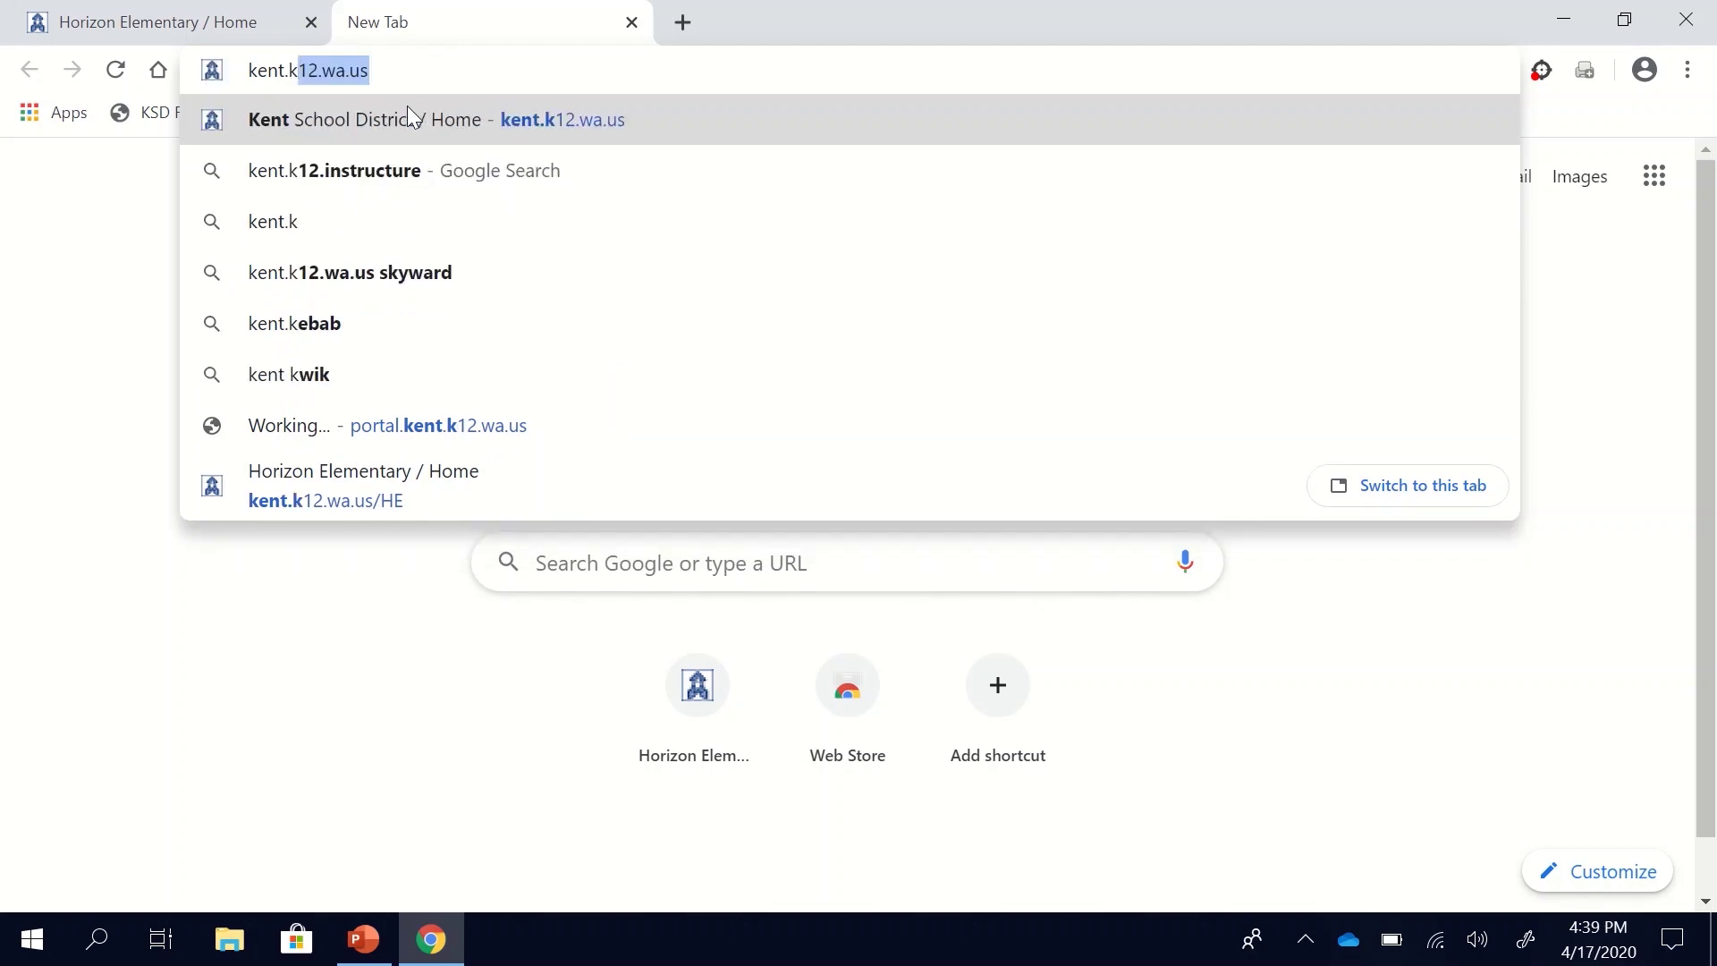
{"action": "type", "text": "12.w"}
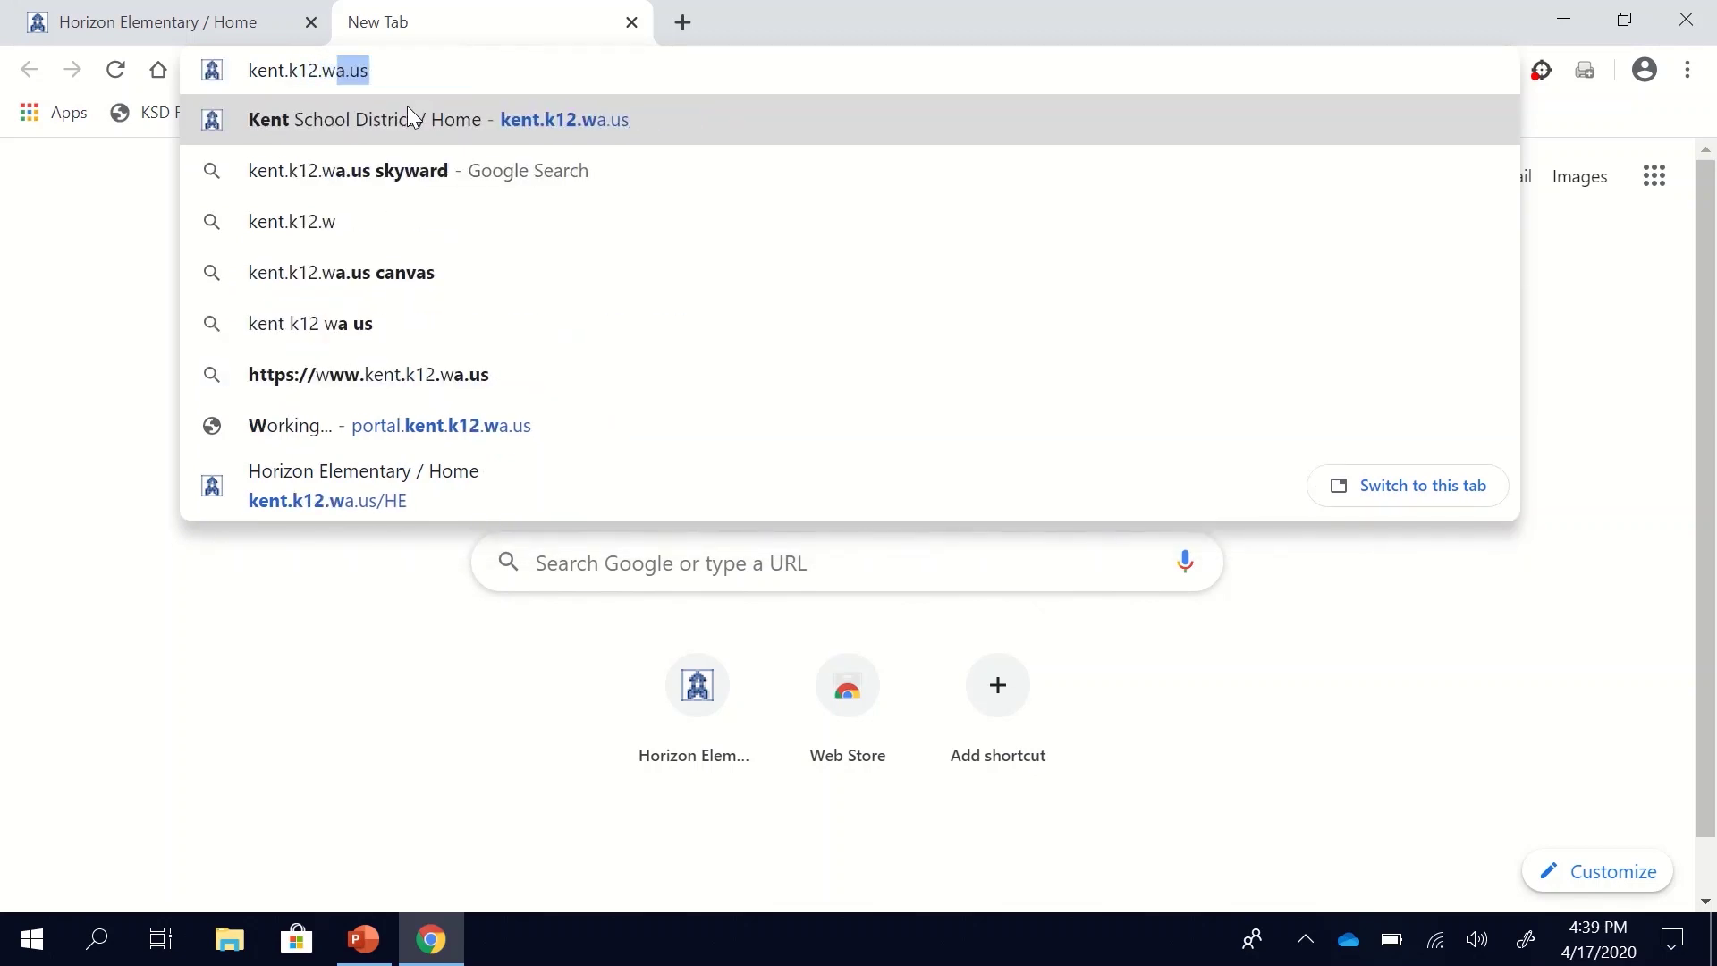
{"action": "type", "text": "a.us"}
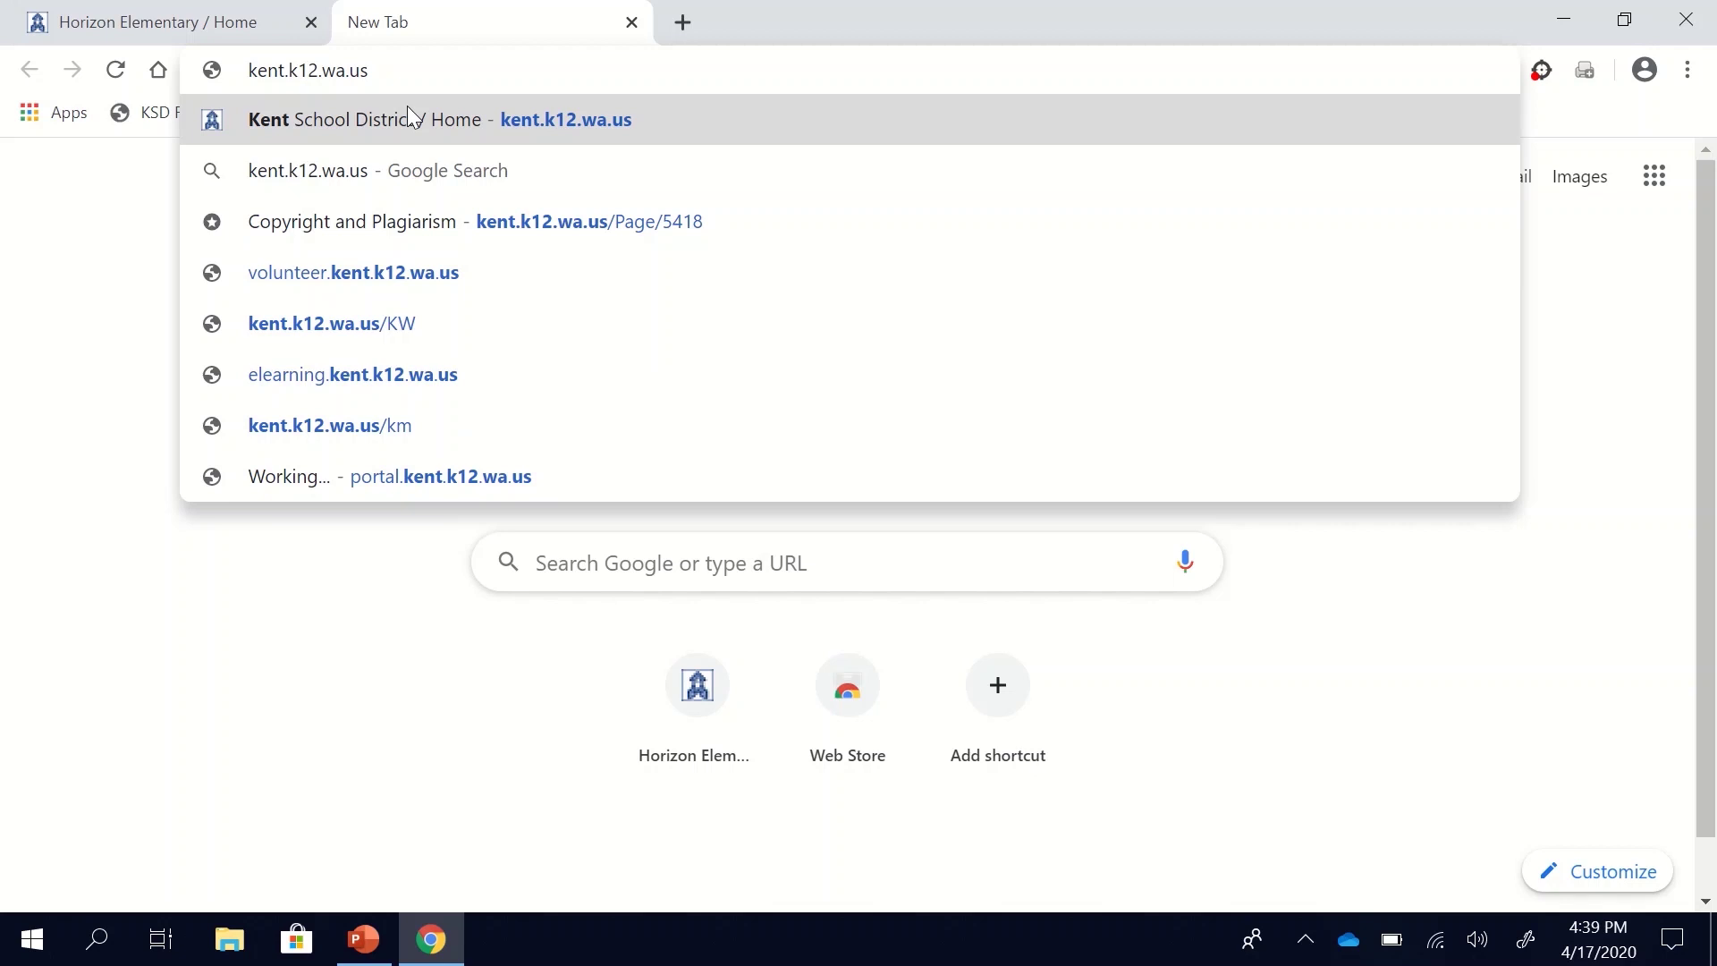
{"action": "key", "text": "Return"}
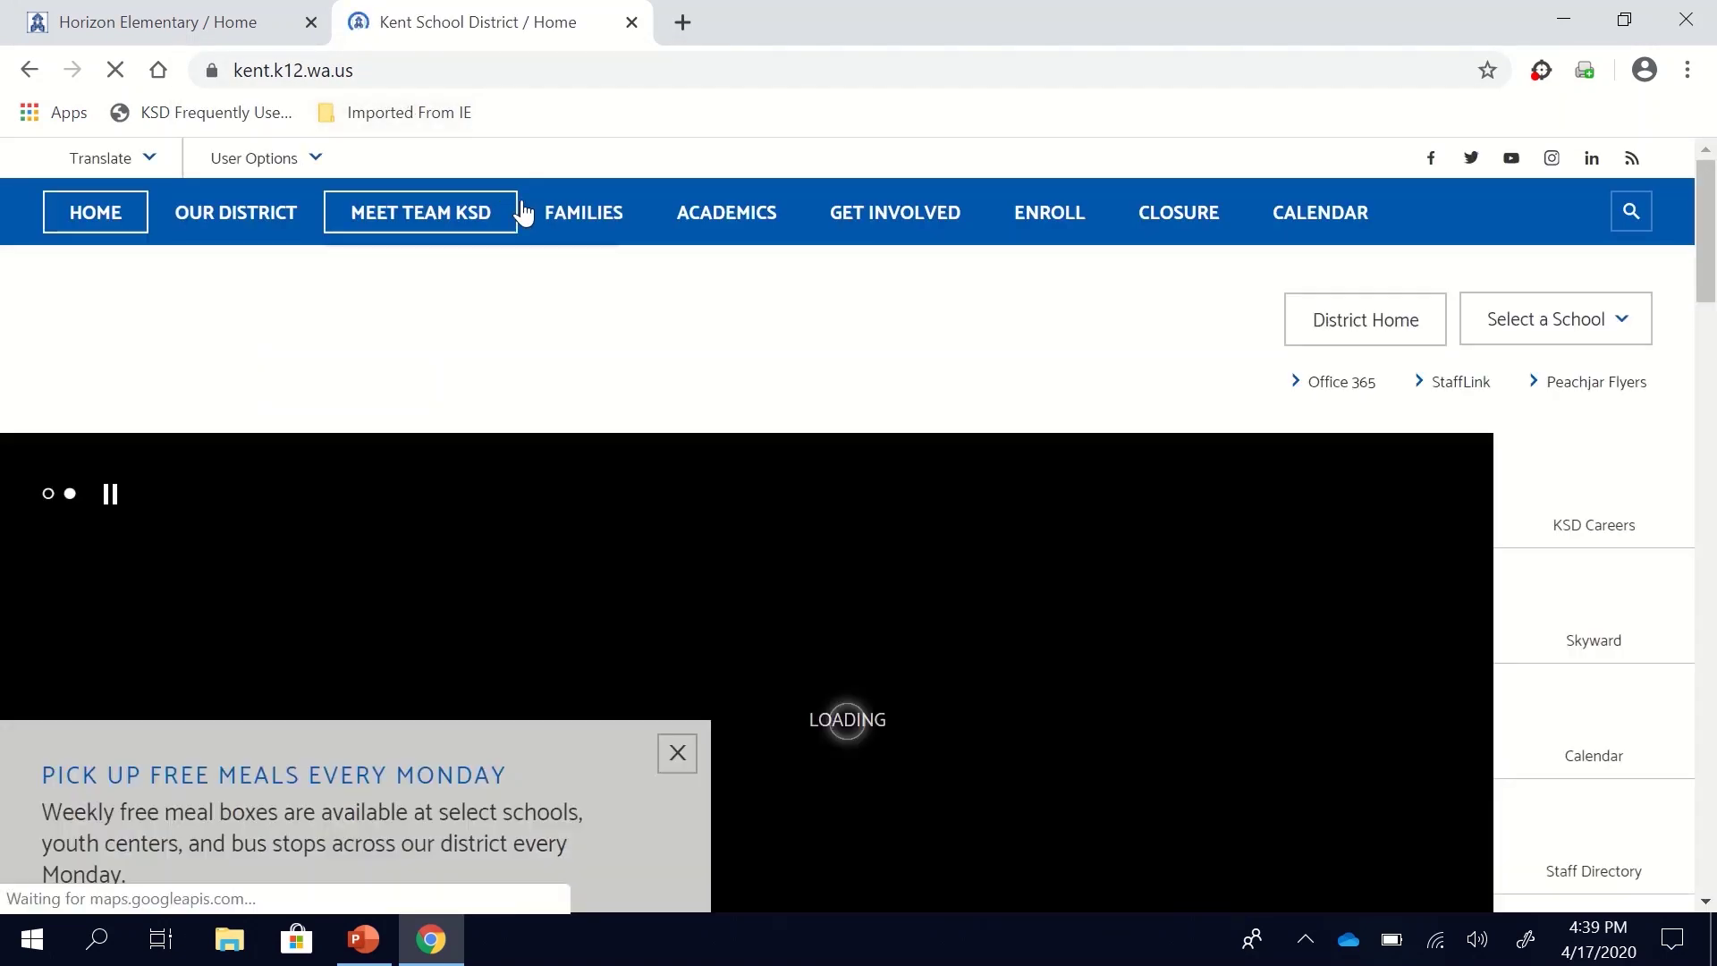
{"action": "mouse_move", "coordinate": [563, 215]}
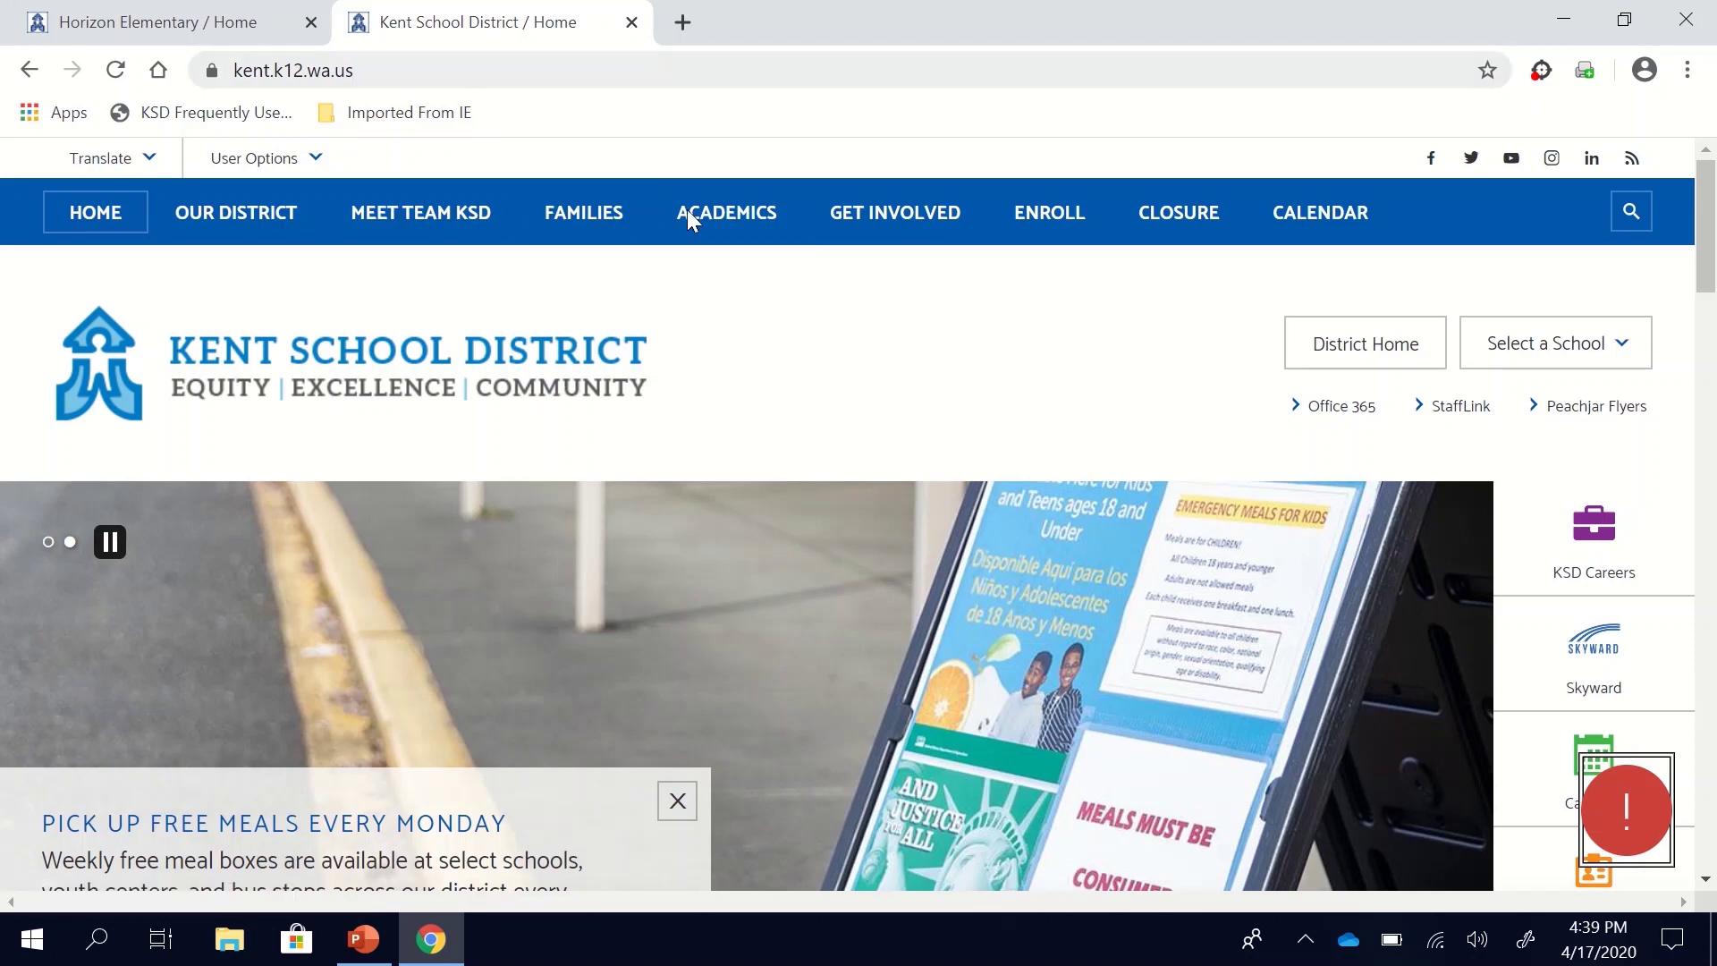
{"action": "left_click", "coordinate": [159, 18]}
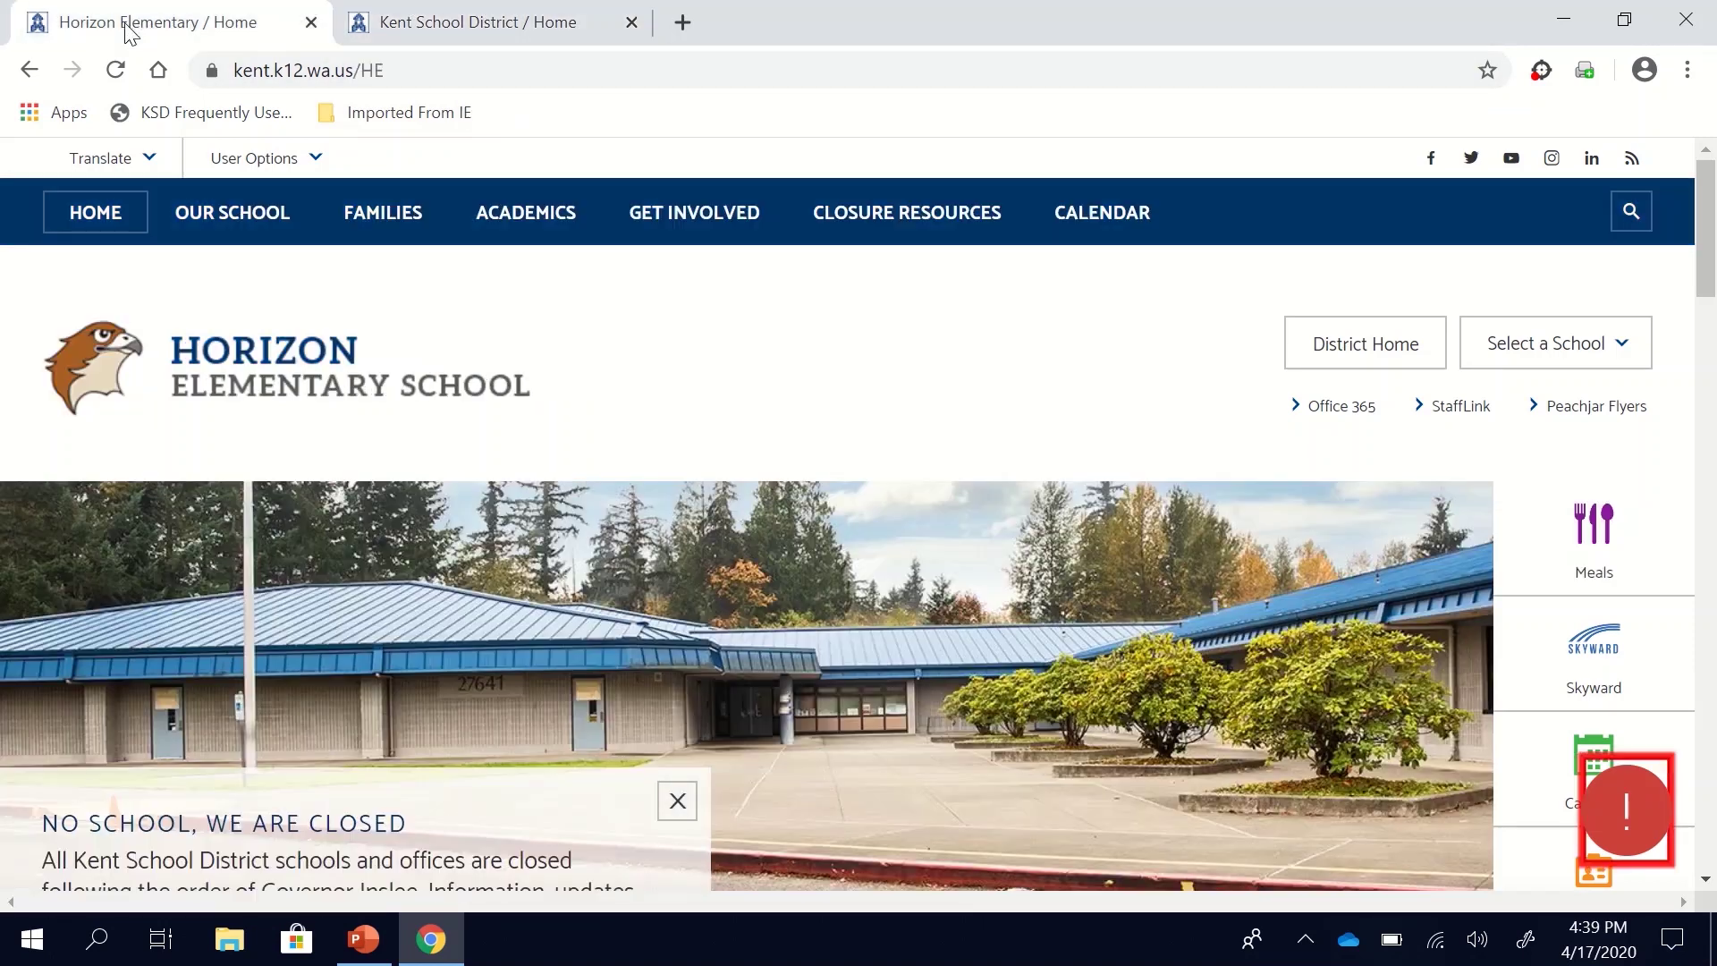
{"action": "left_click", "coordinate": [445, 27]}
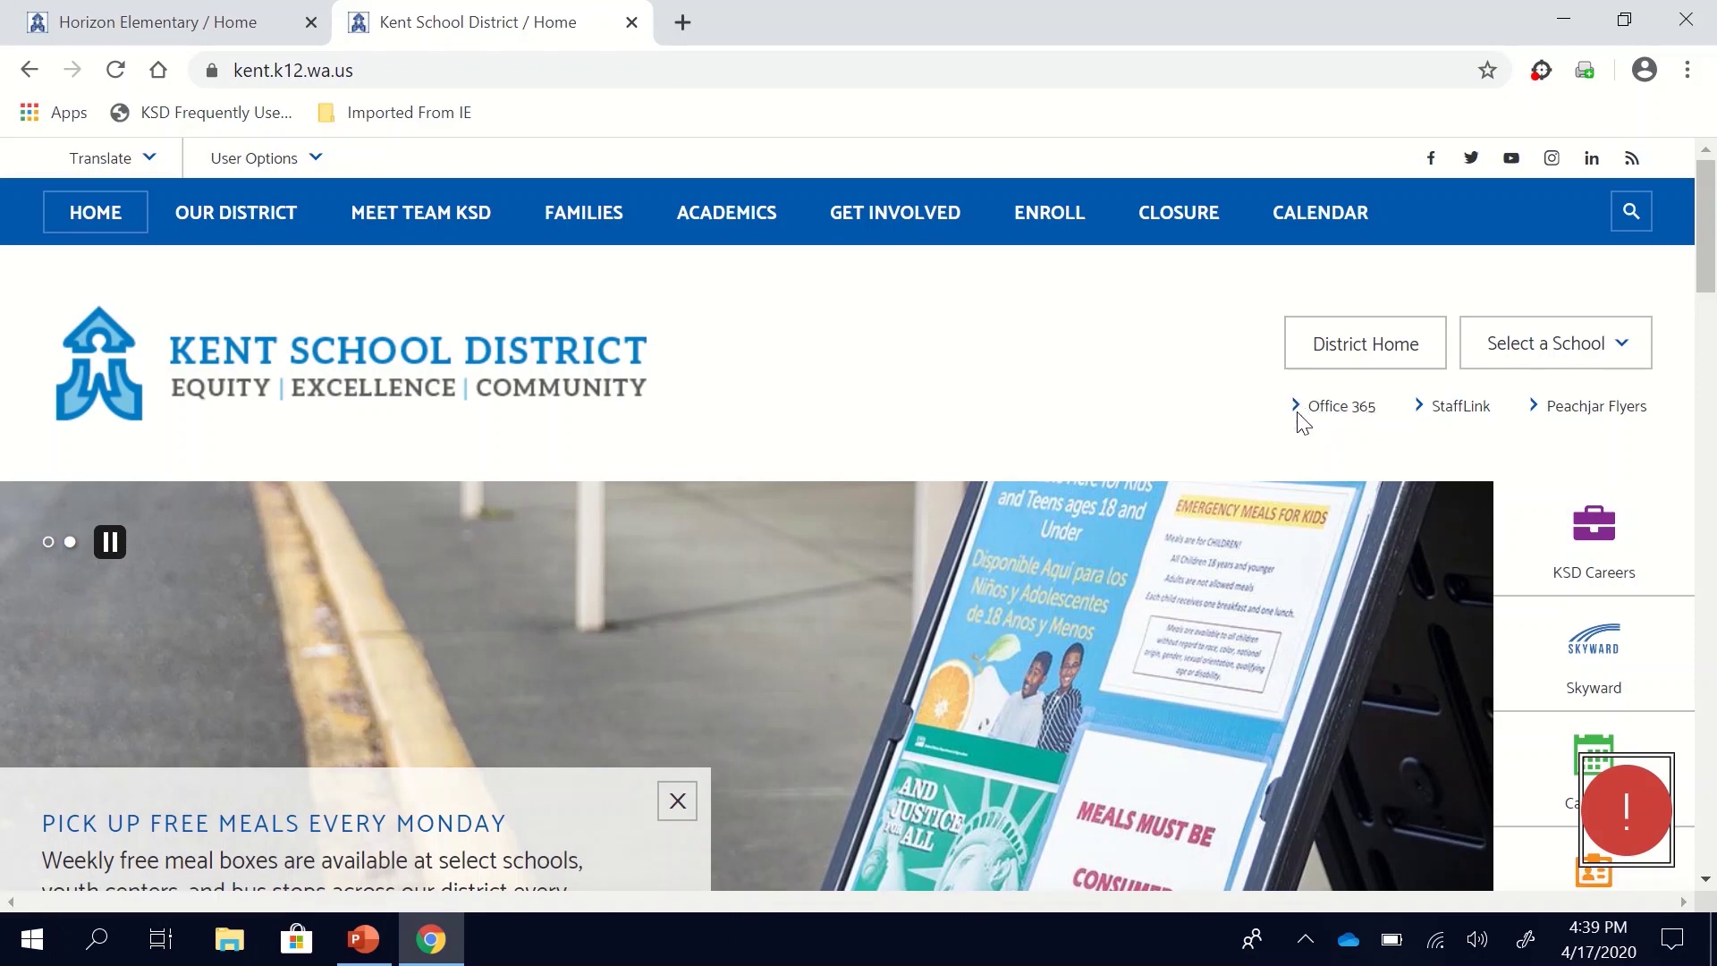
Step: Open Office 365 from the district page and sign in as another account with the school email and password
{"action": "left_click", "coordinate": [204, 31]}
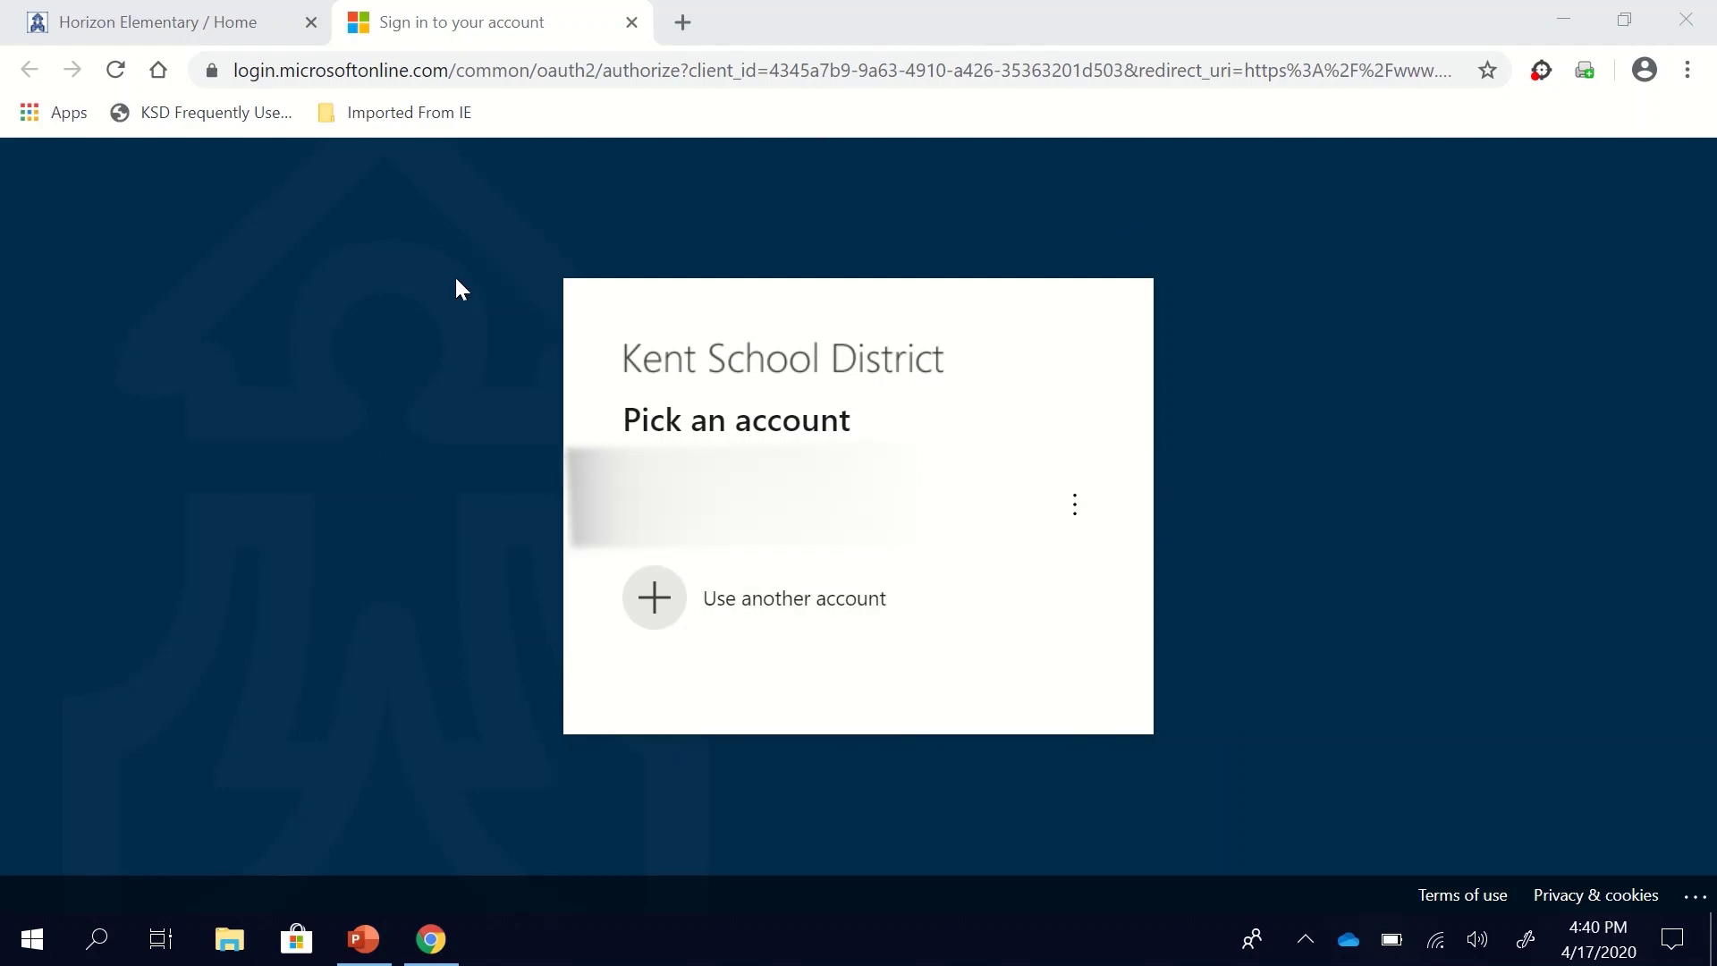
{"action": "left_click", "coordinate": [807, 604]}
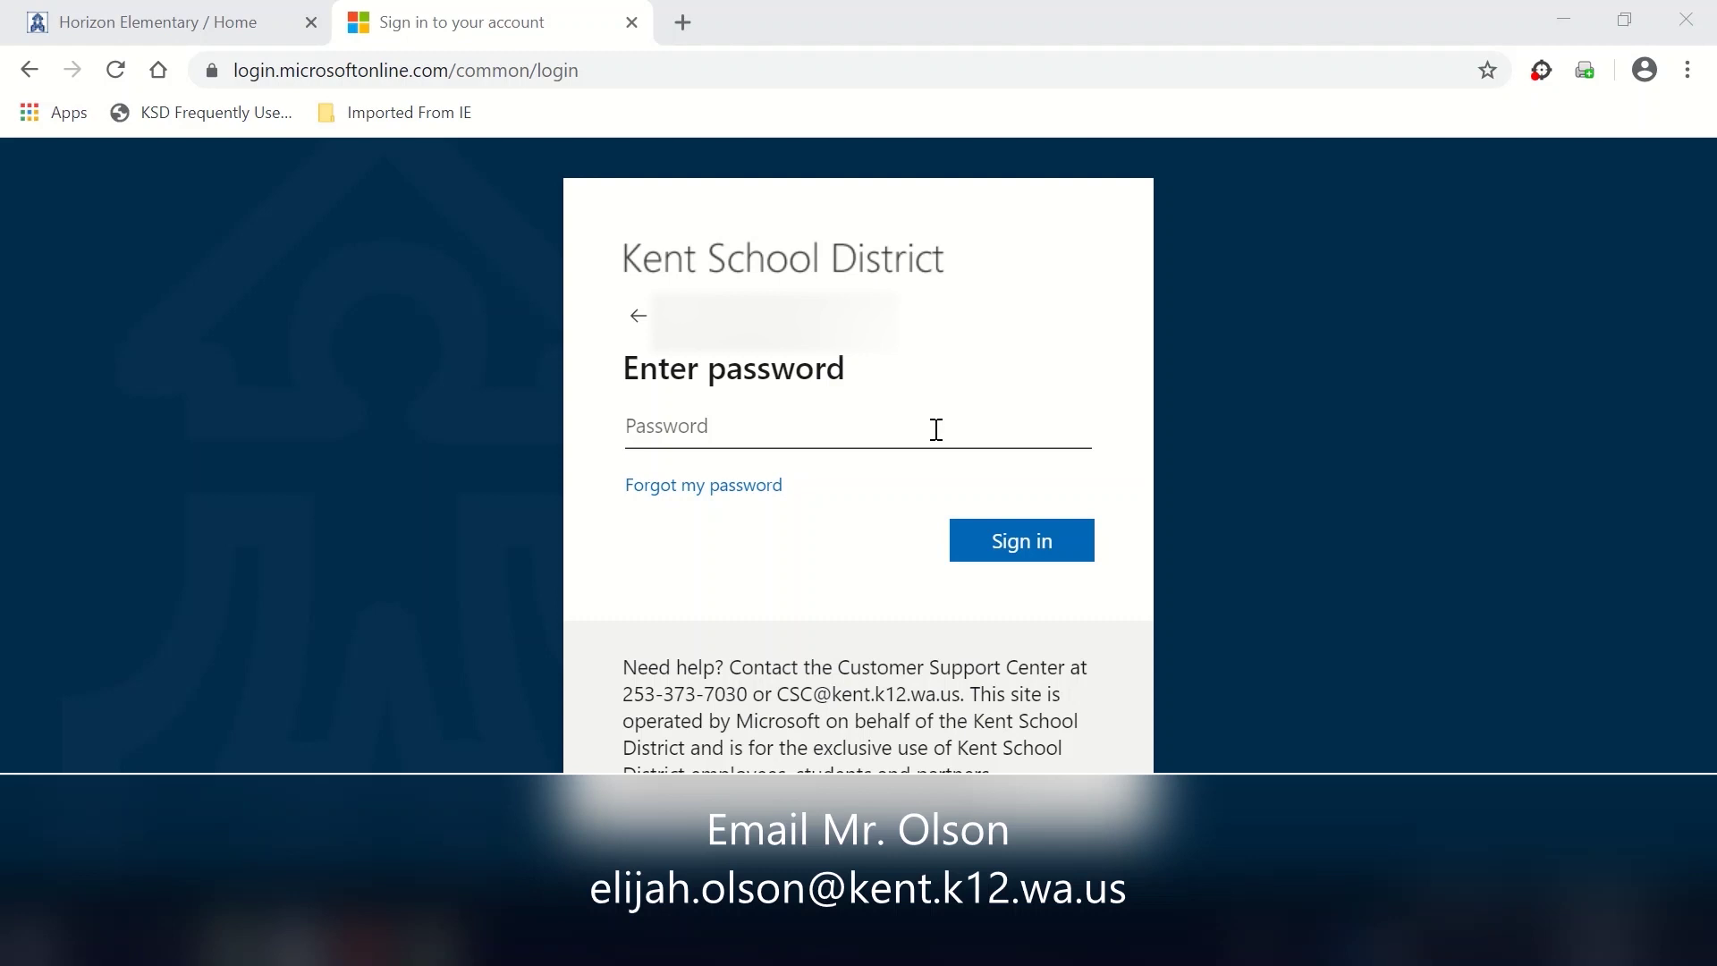
{"action": "left_click", "coordinate": [920, 440]}
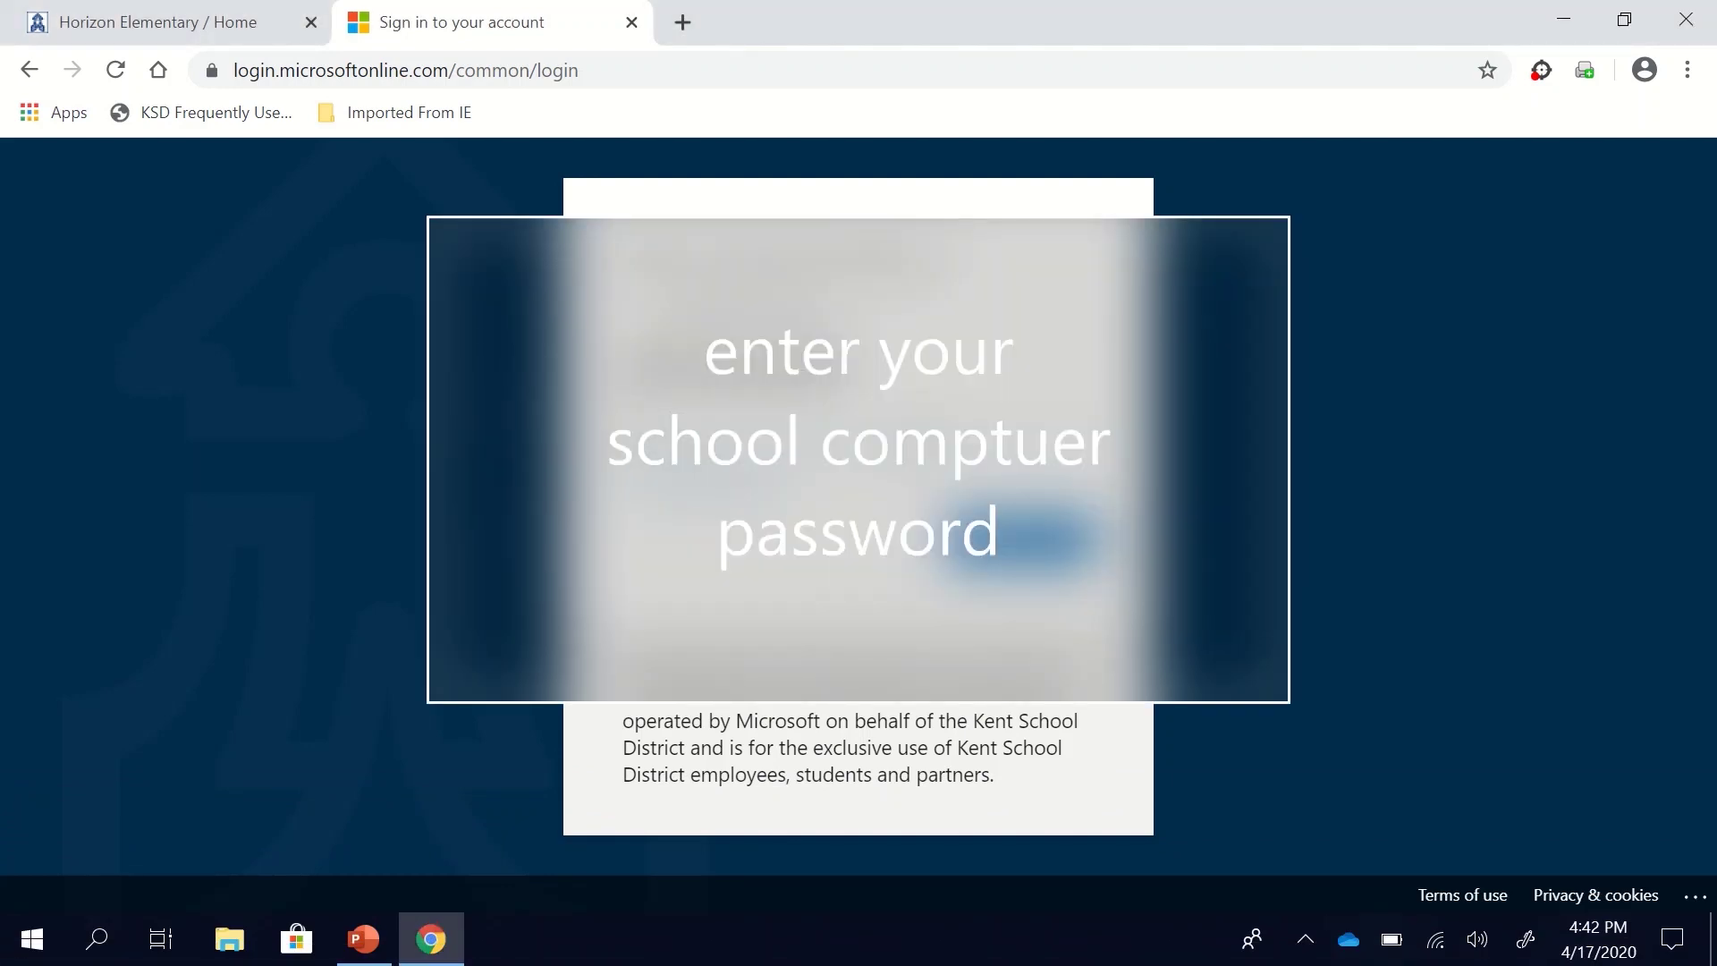
{"action": "left_click", "coordinate": [959, 537]}
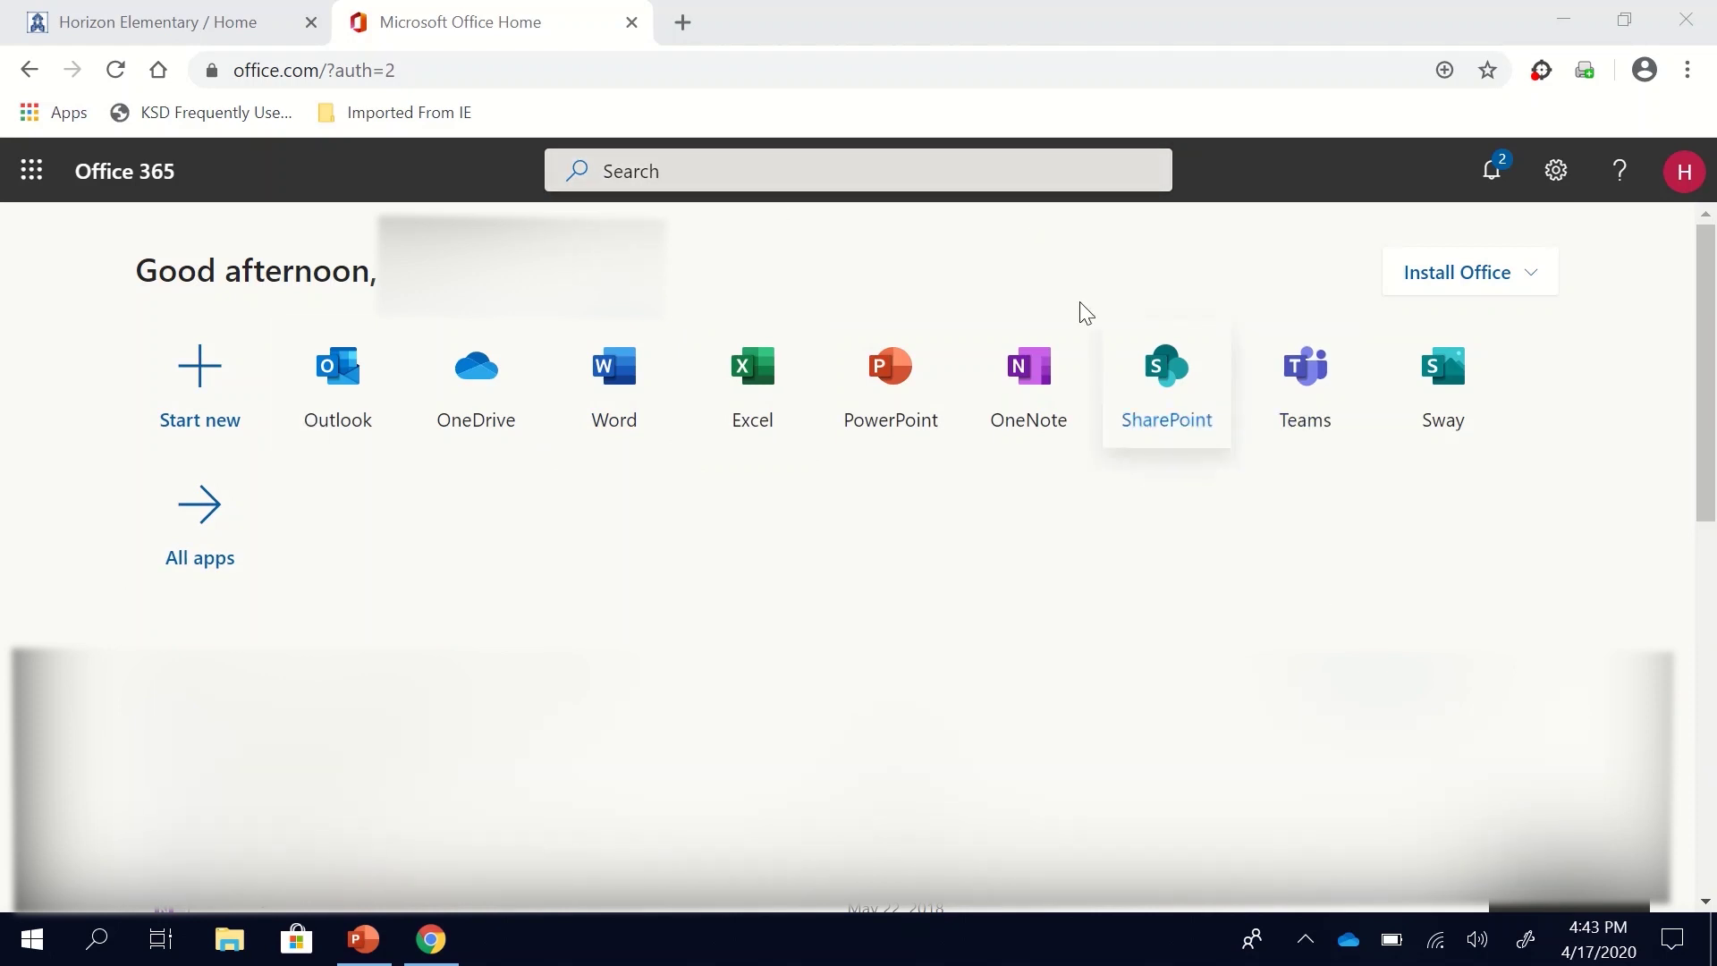
Step: Launch the Outlook app from the Office 365 home page
{"action": "scroll", "coordinate": [894, 642], "scroll_direction": "down", "scroll_amount": 4}
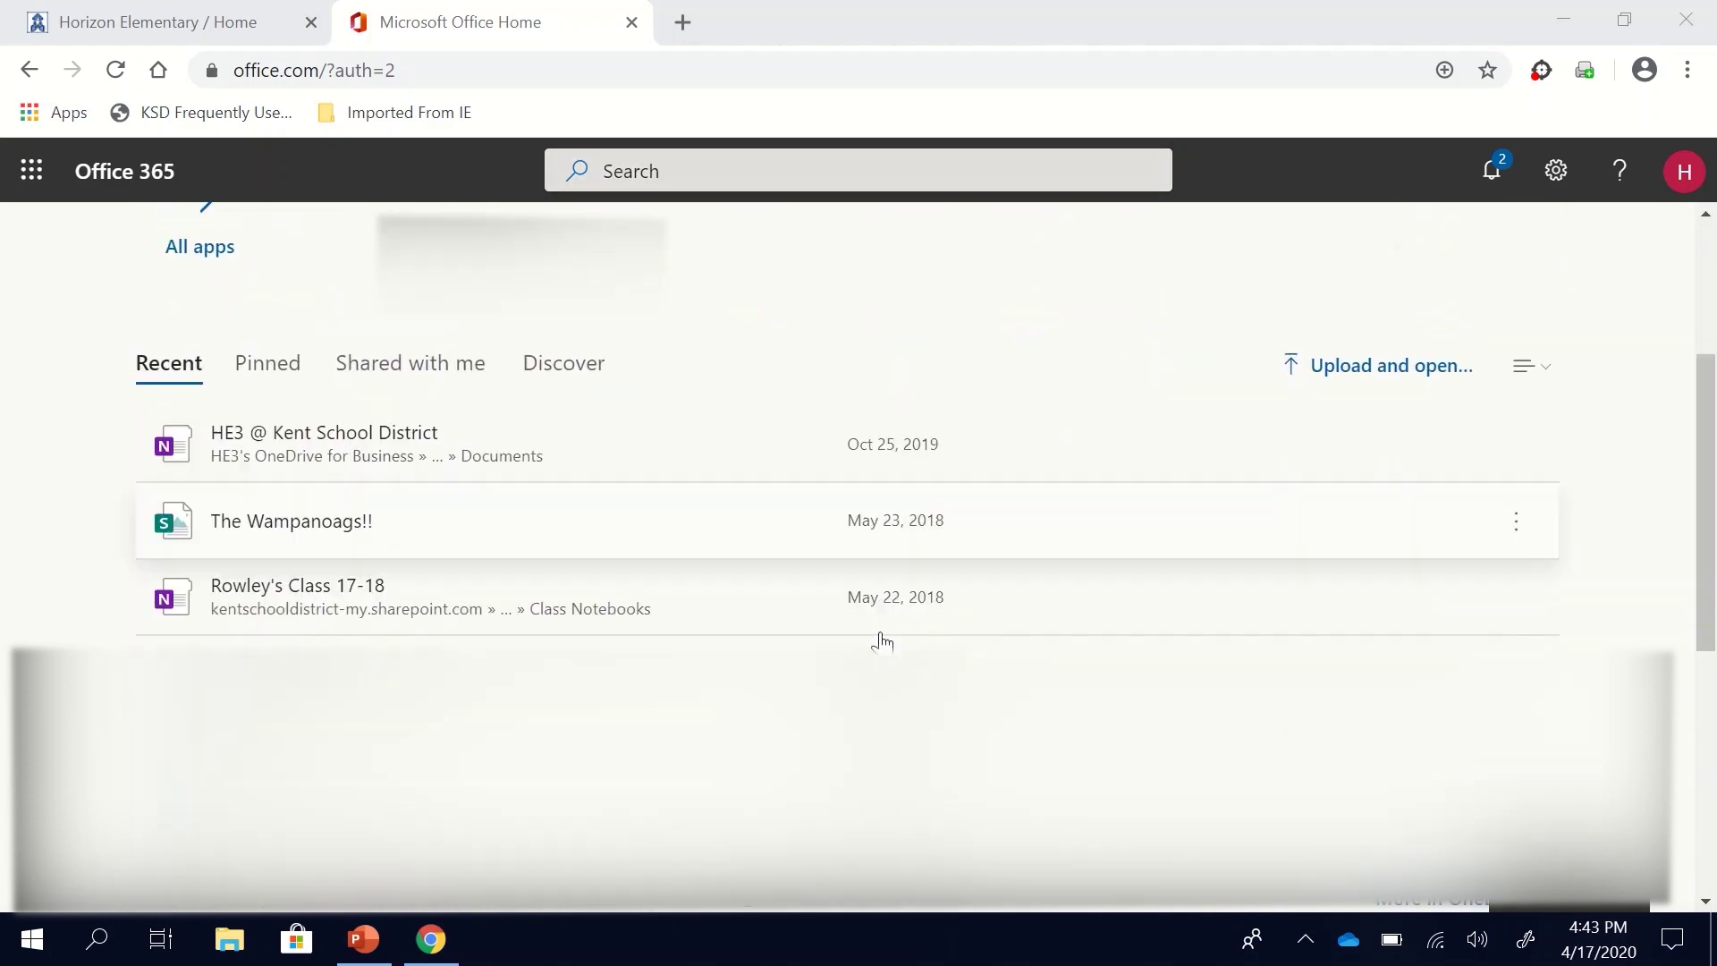
{"action": "scroll", "coordinate": [882, 641], "scroll_direction": "up", "scroll_amount": 4}
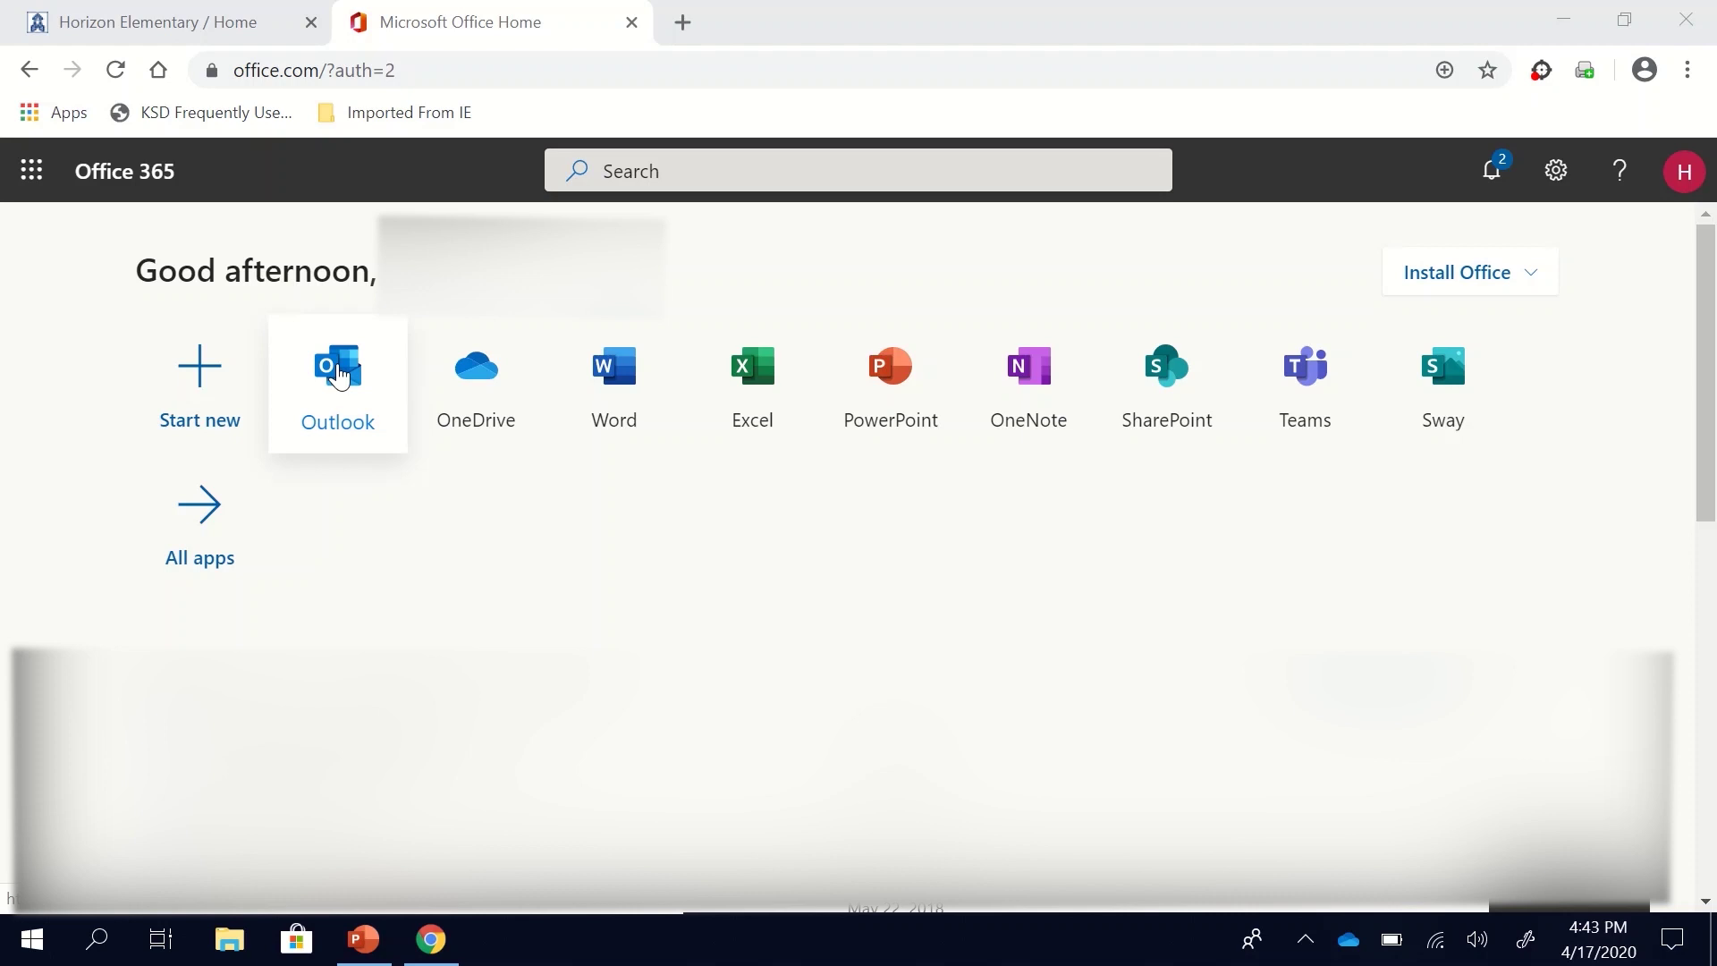
{"action": "left_click", "coordinate": [339, 376]}
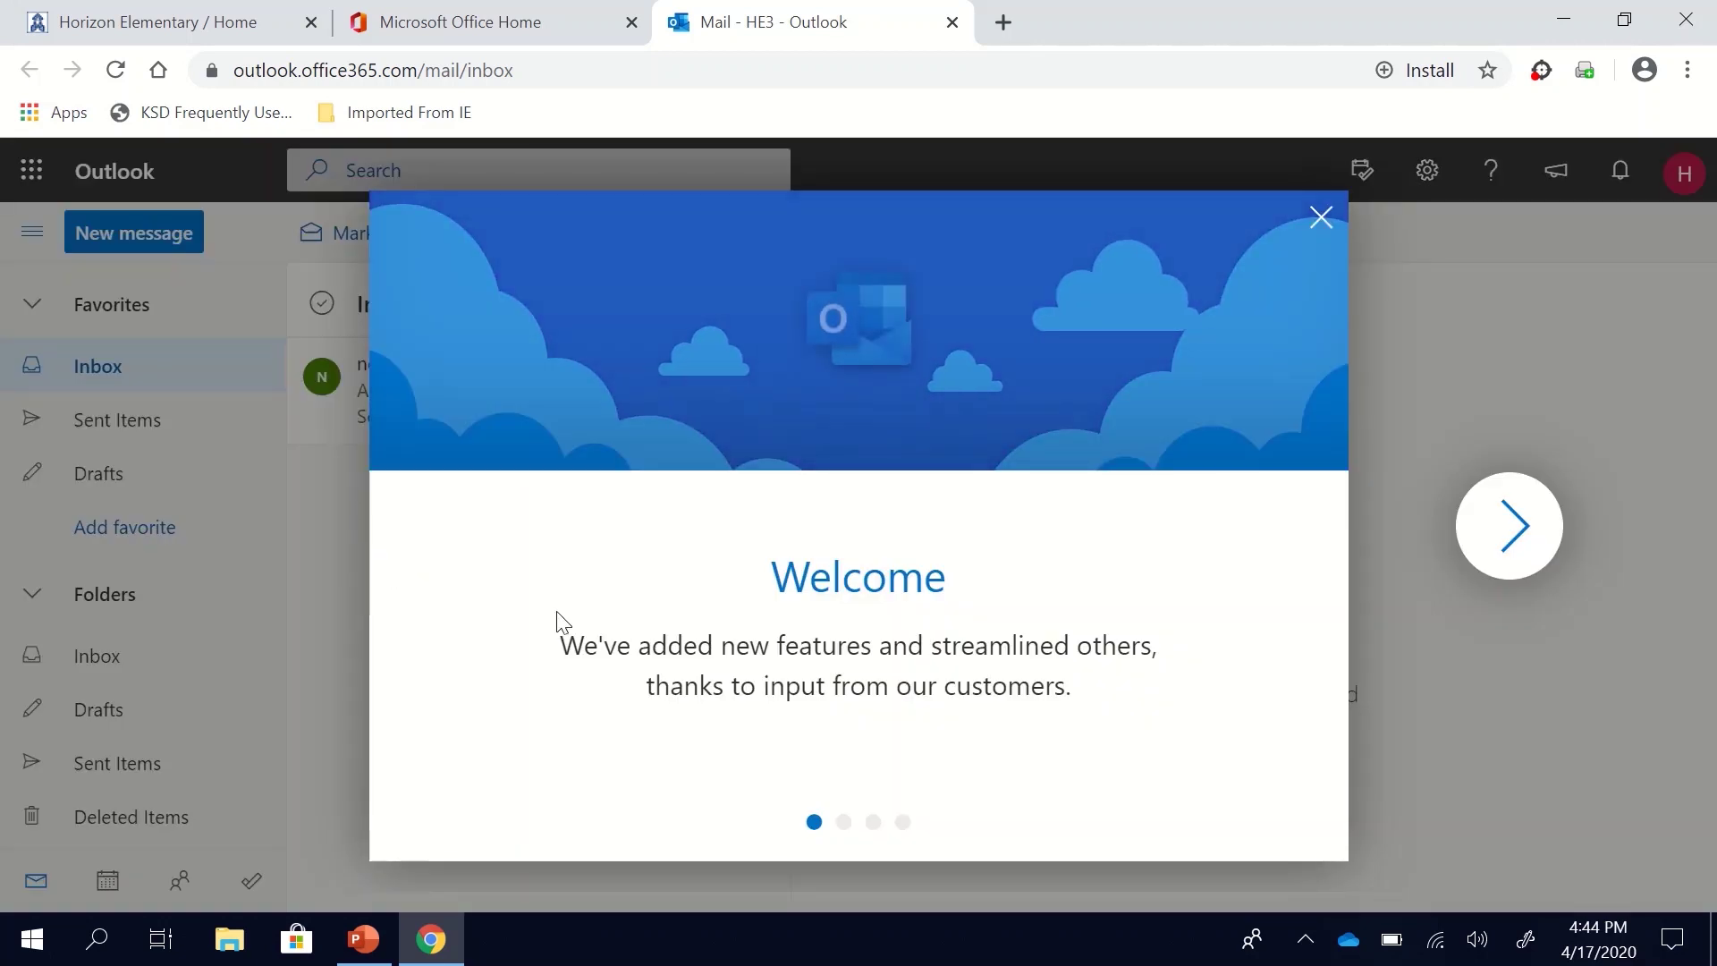
Step: Dismiss the welcome tour and start a new email to the first teacher with a 'Hello' greeting subject
{"action": "left_click", "coordinate": [1321, 218]}
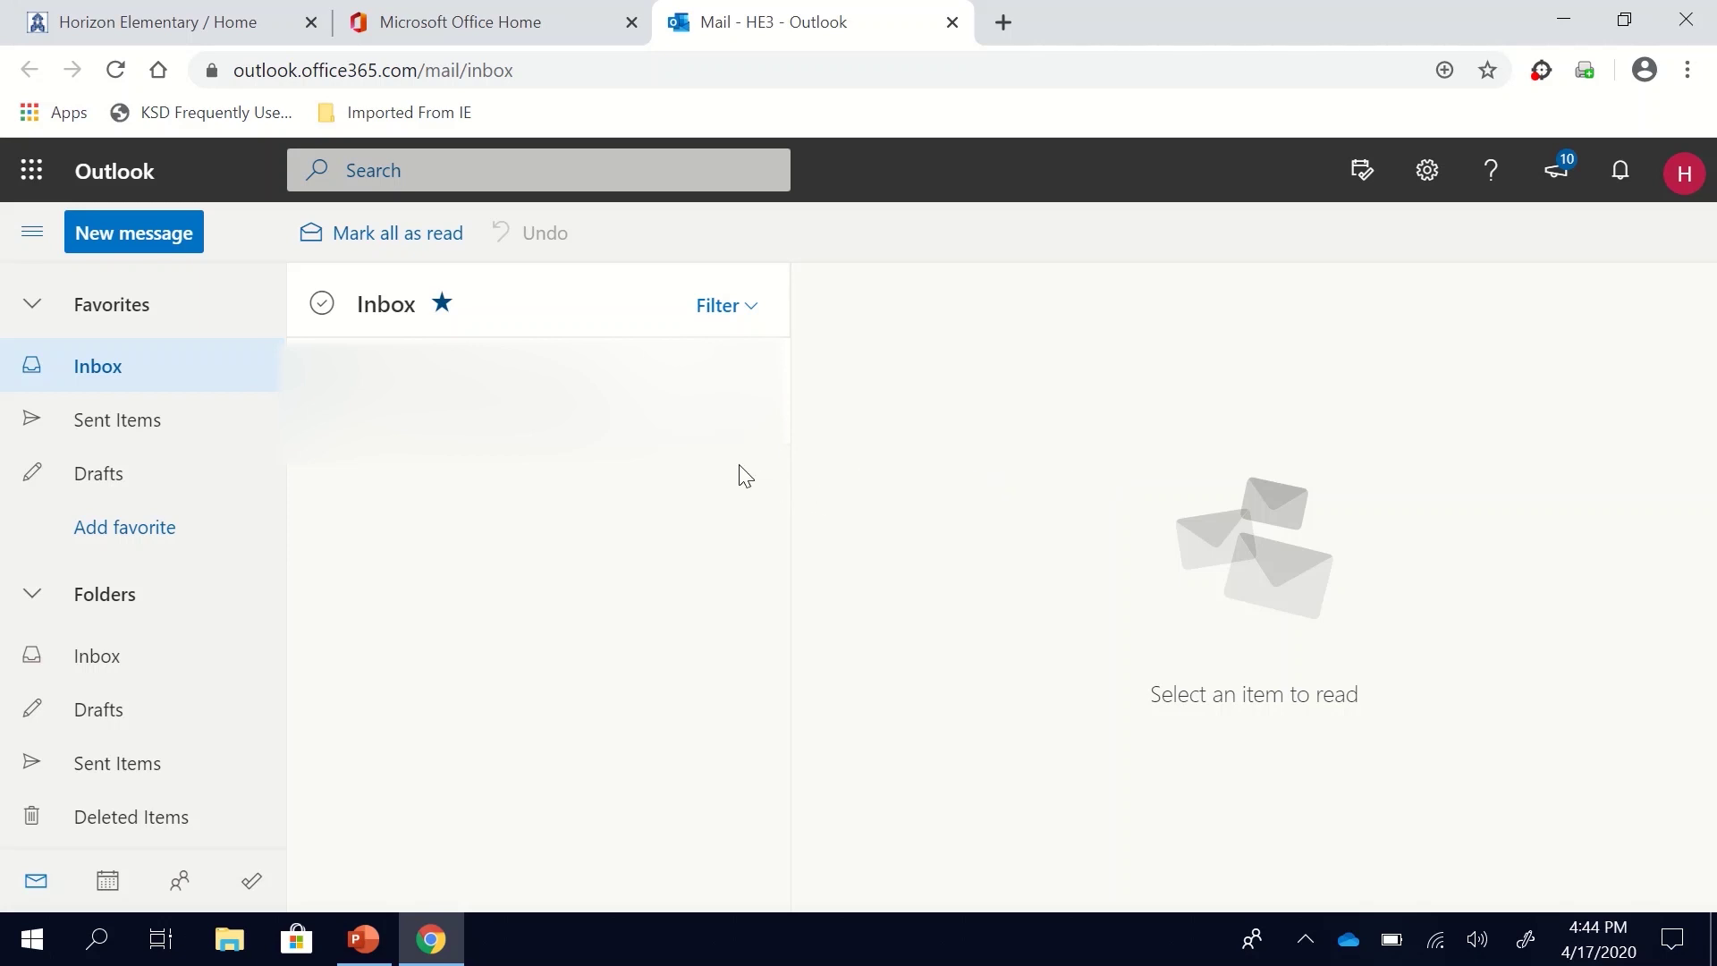
{"action": "left_click", "coordinate": [158, 262]}
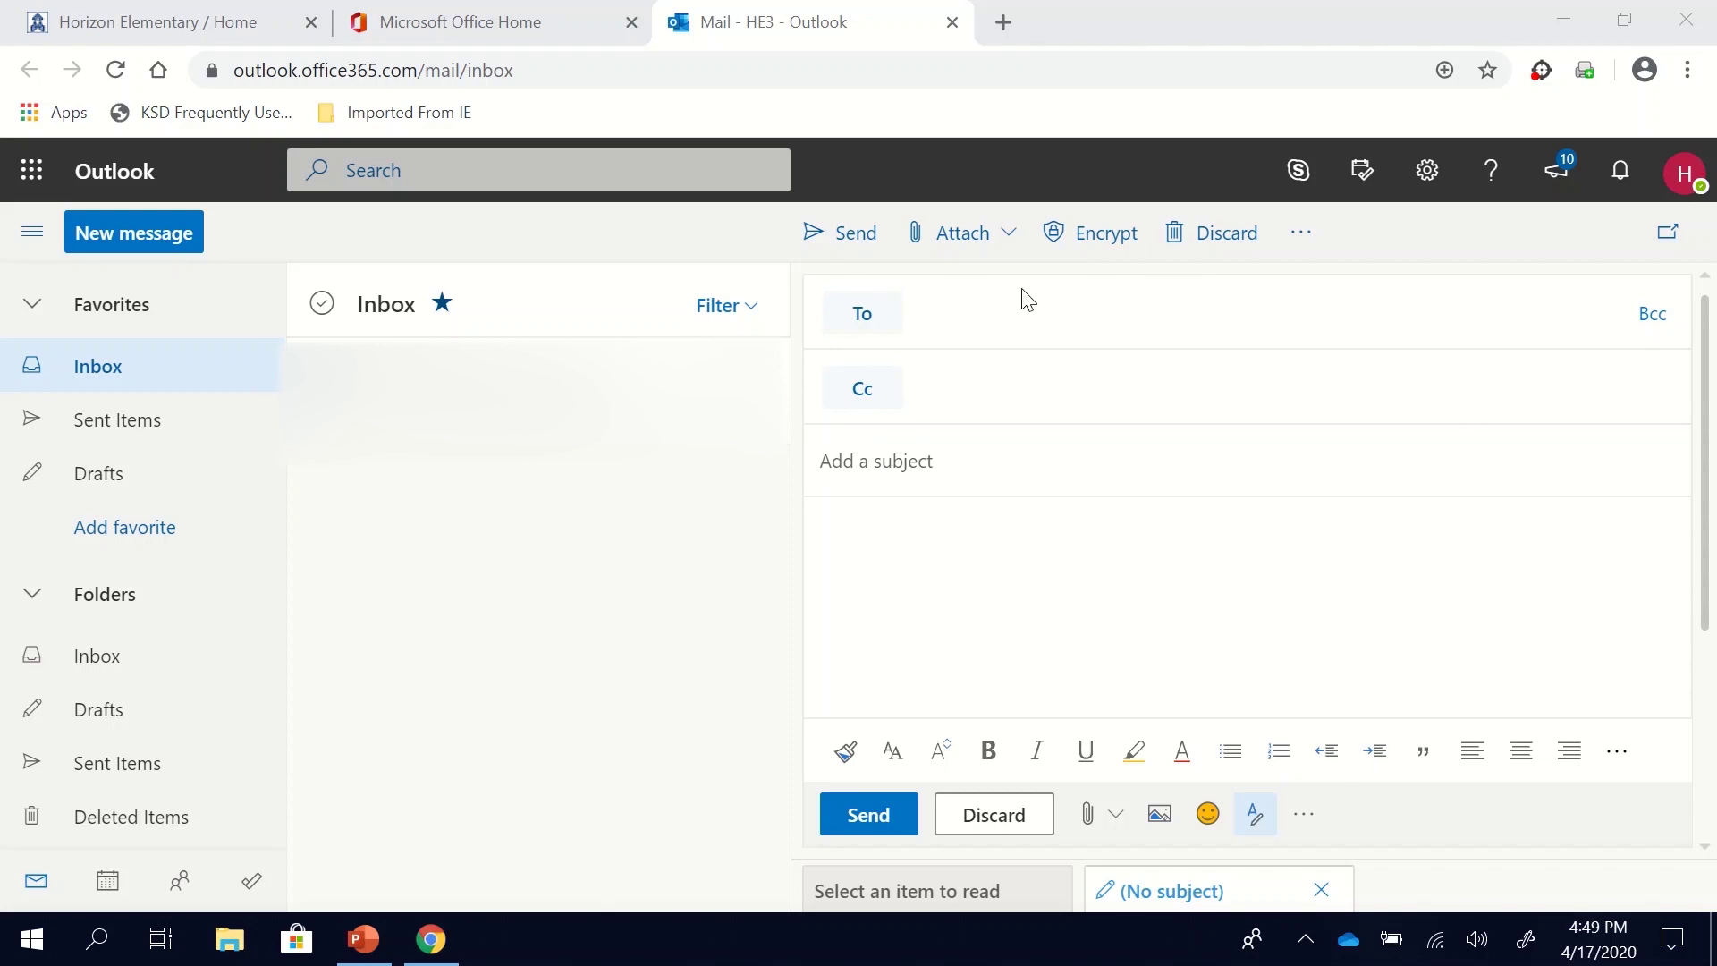
{"action": "left_click", "coordinate": [1002, 312]}
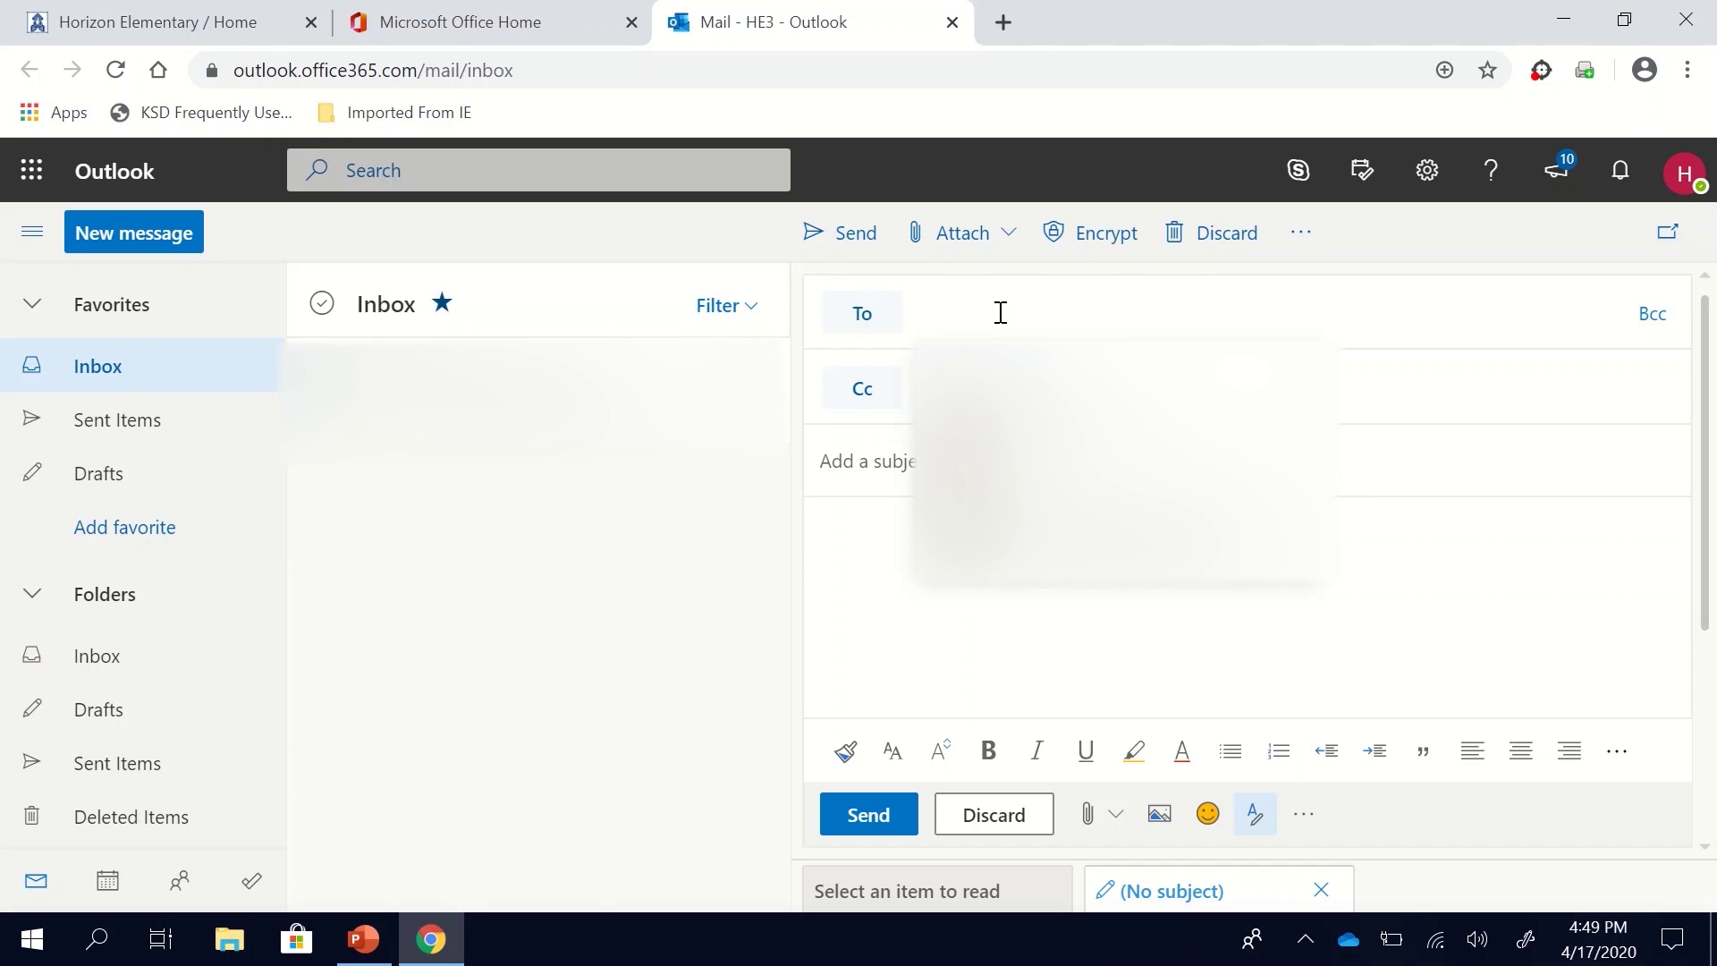
{"action": "type", "text": "o"}
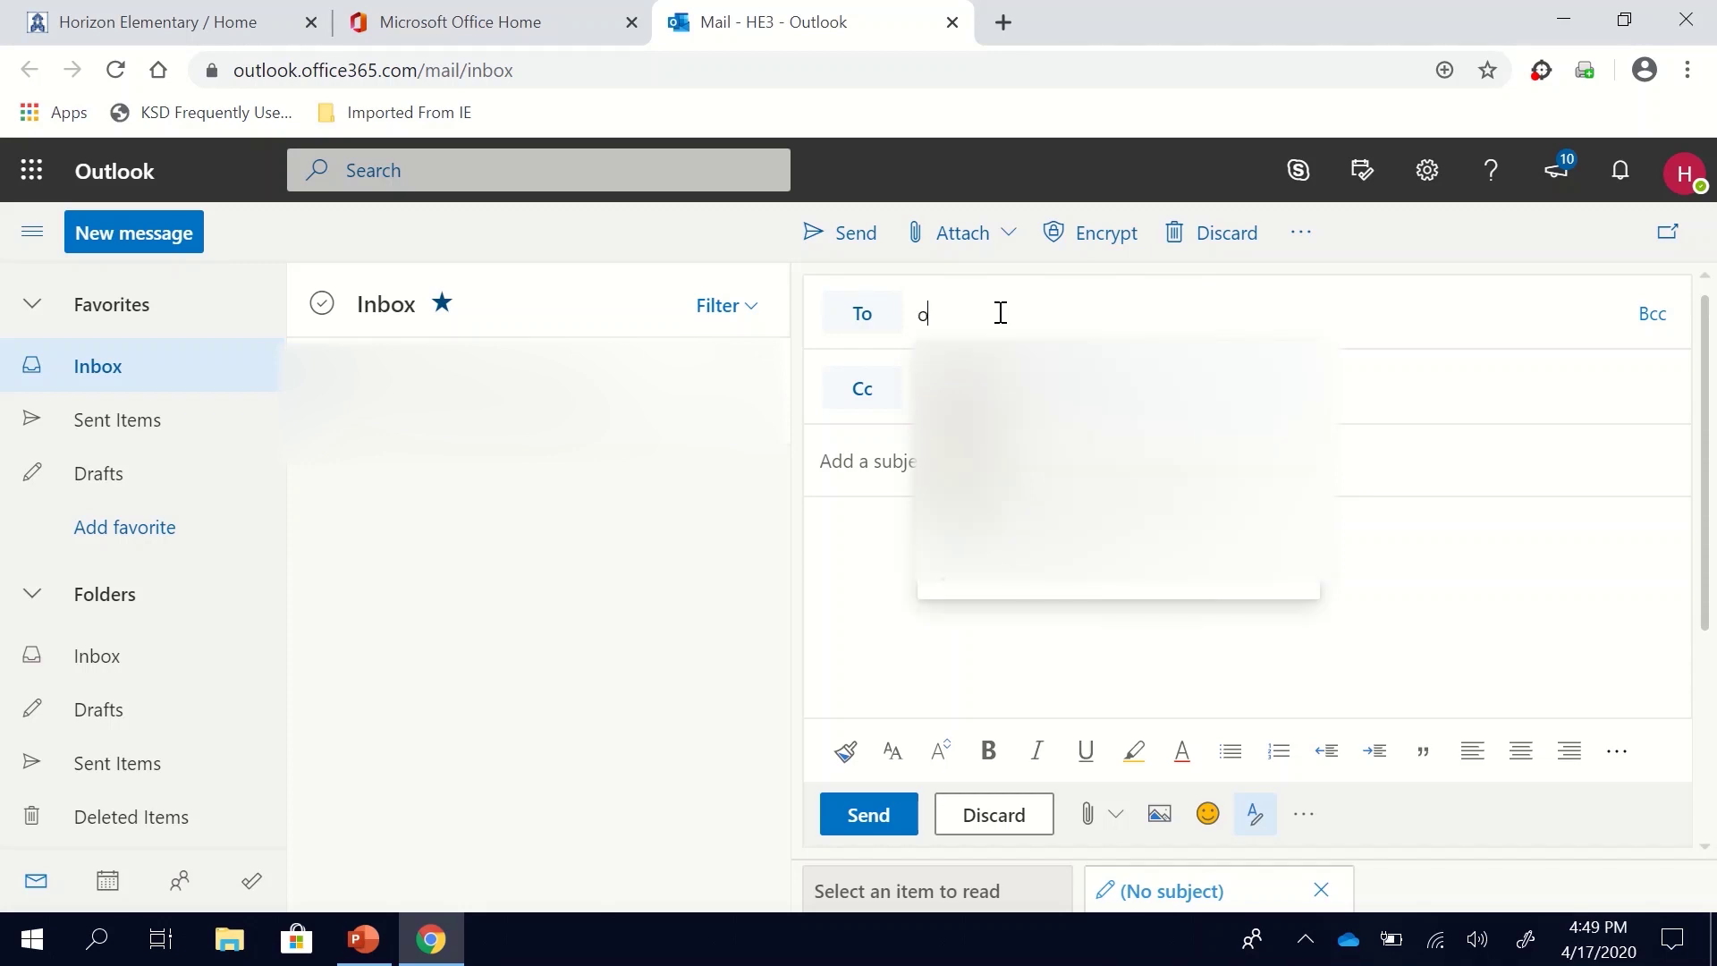
{"action": "type", "text": "ls"}
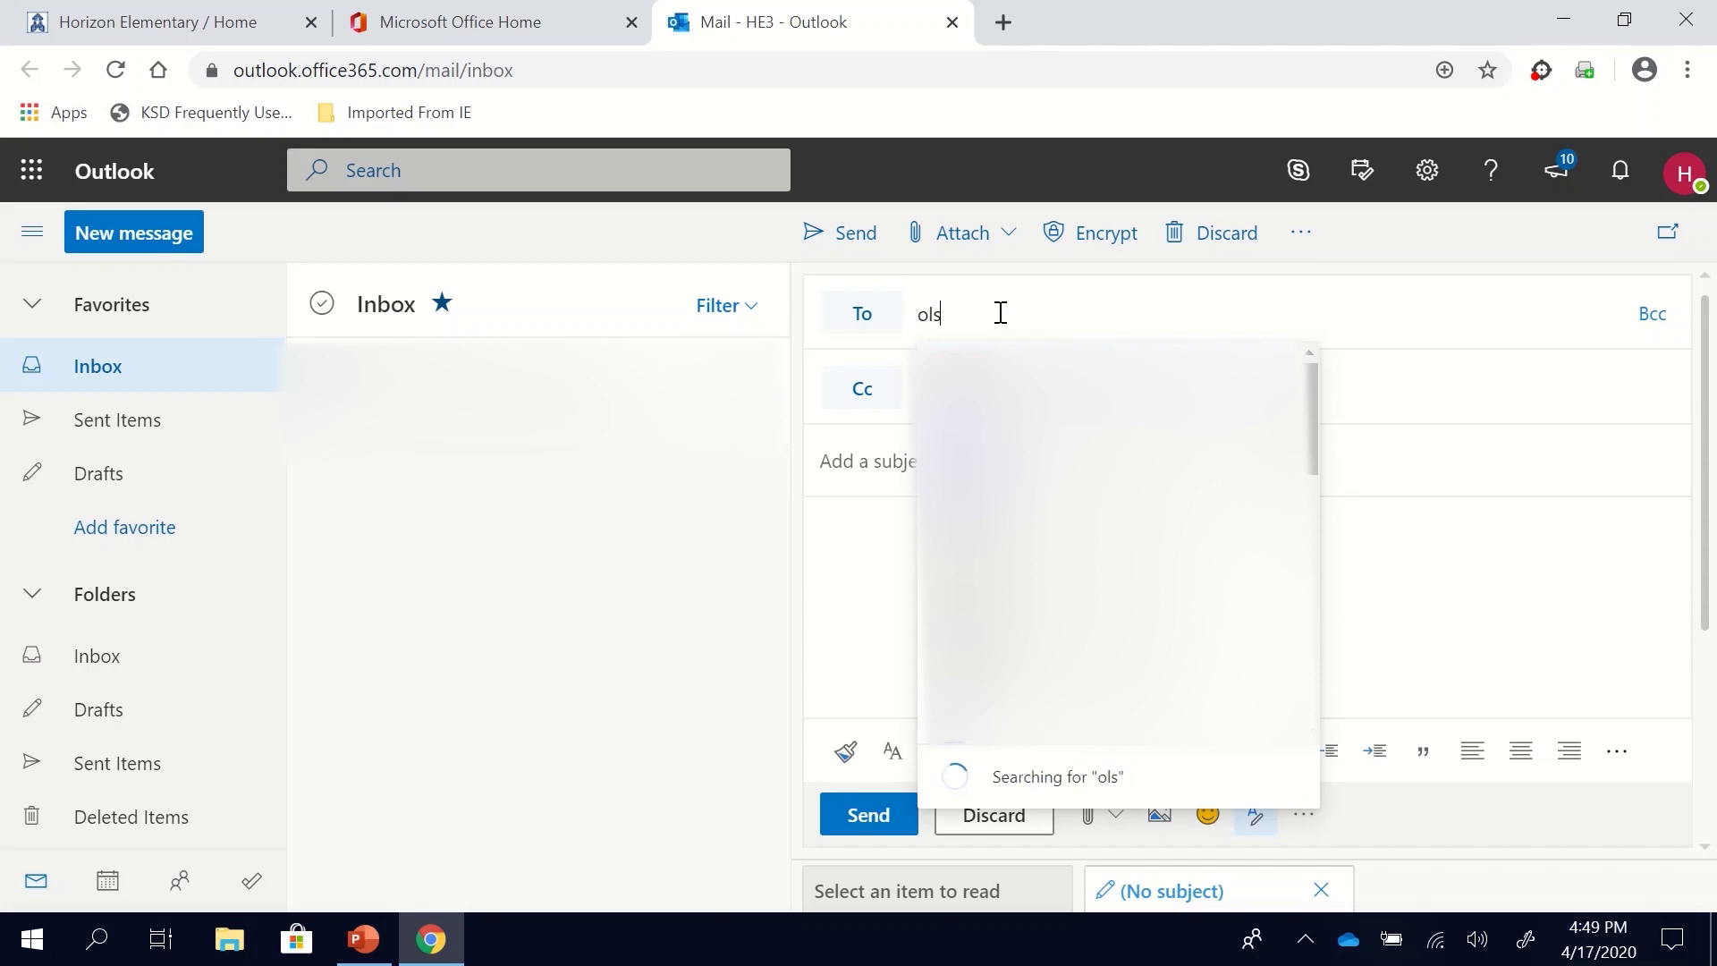
{"action": "type", "text": "on"}
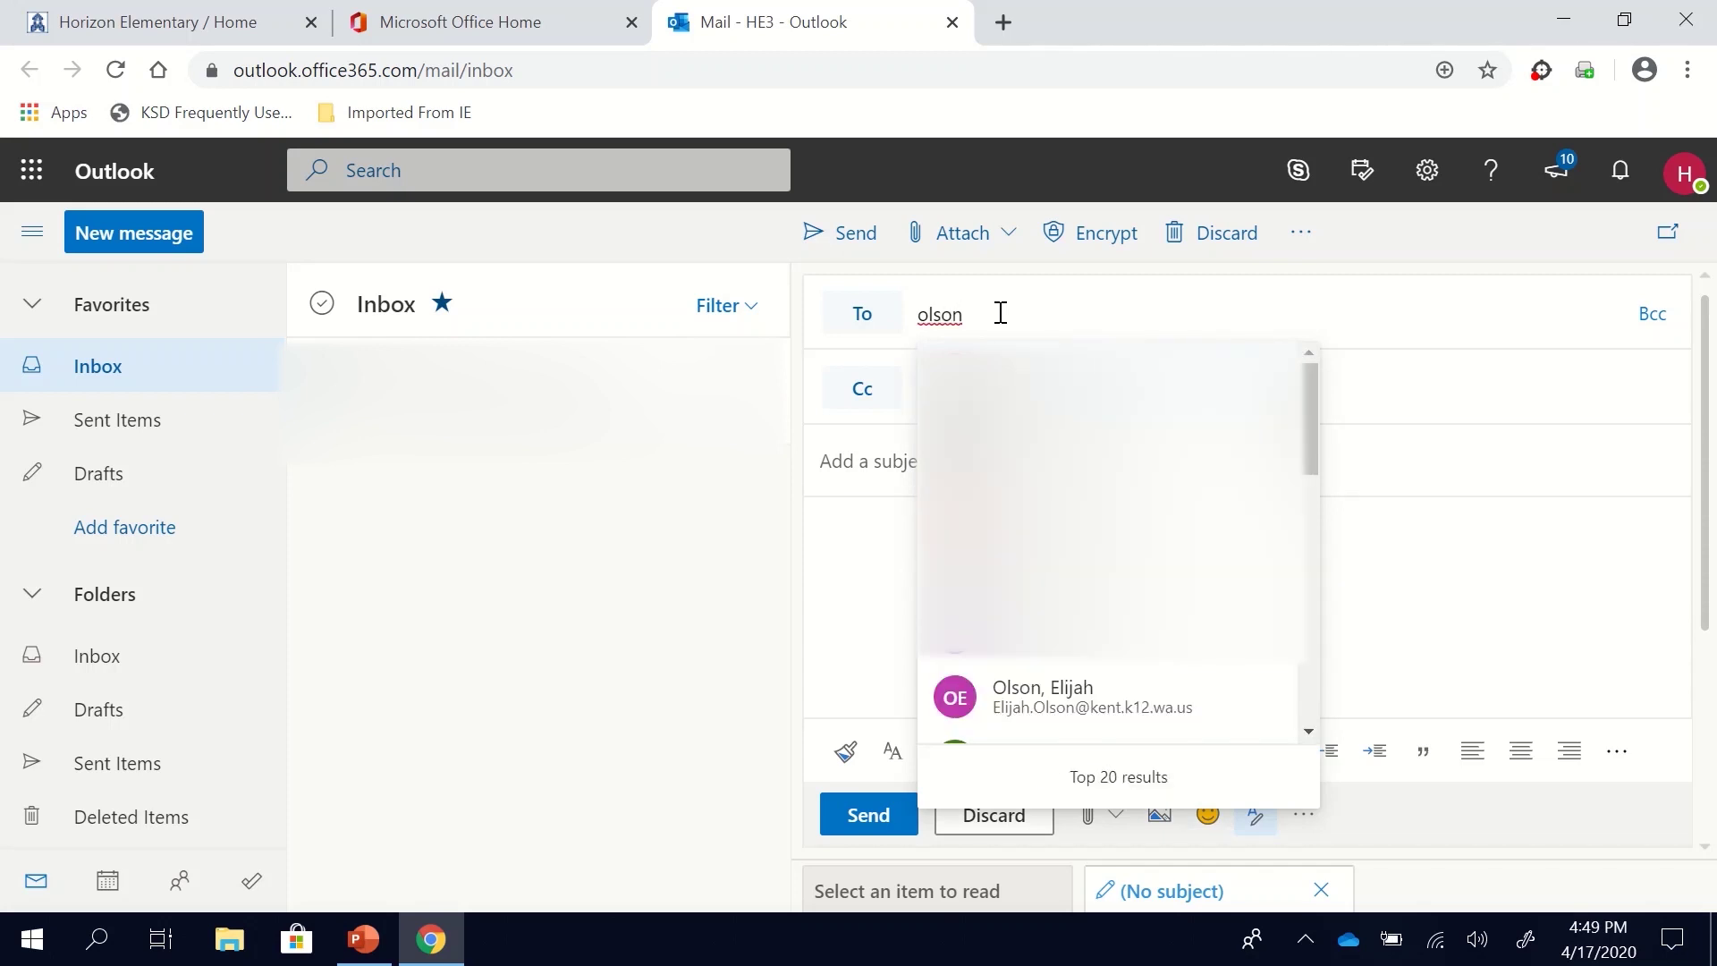
{"action": "left_click", "coordinate": [1015, 697]}
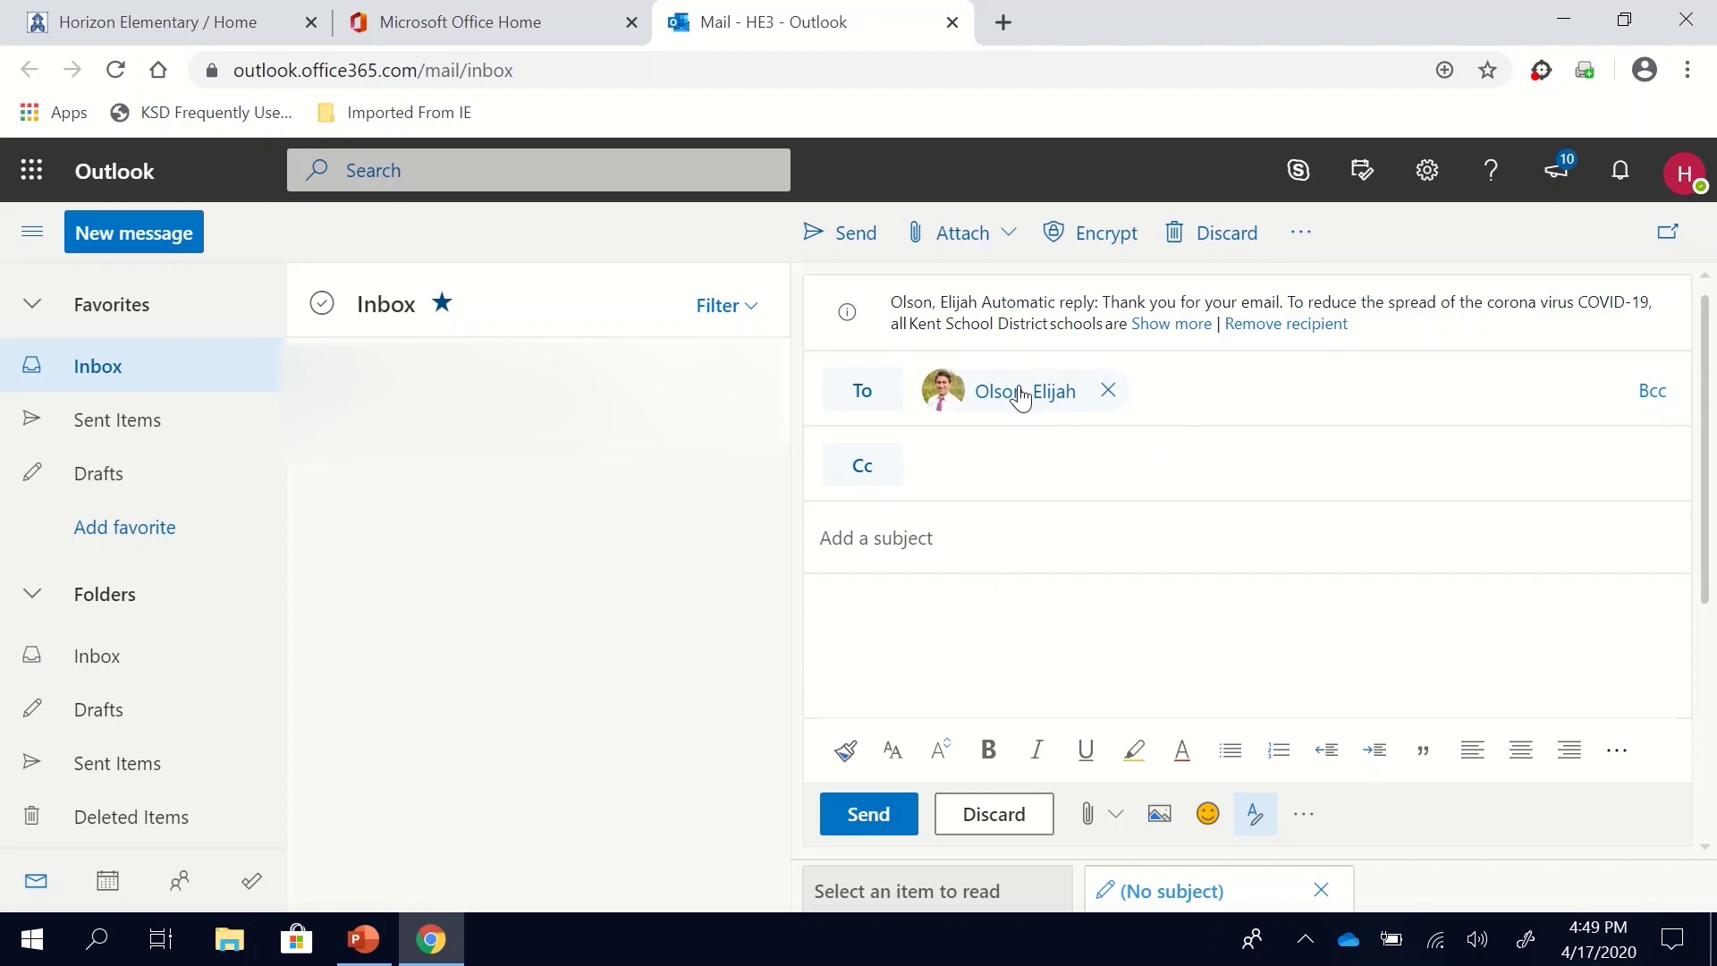
{"action": "left_click", "coordinate": [966, 550]}
{"action": "type", "text": "H"}
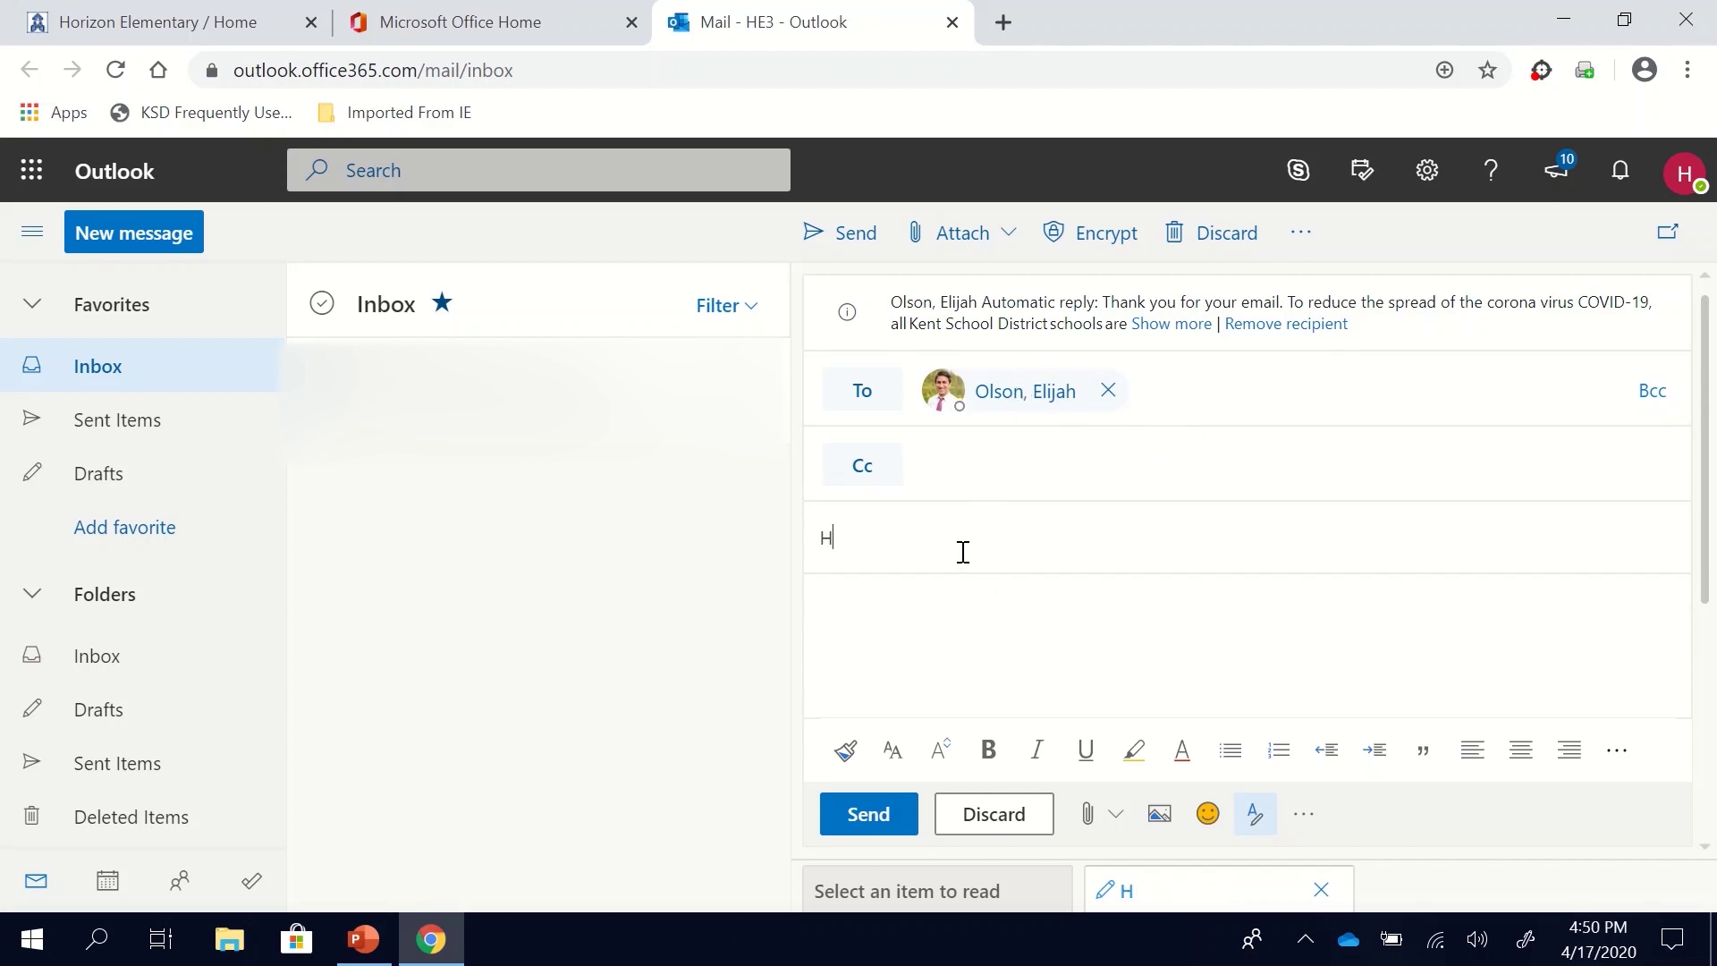
{"action": "type", "text": "ello Mr. Olson"}
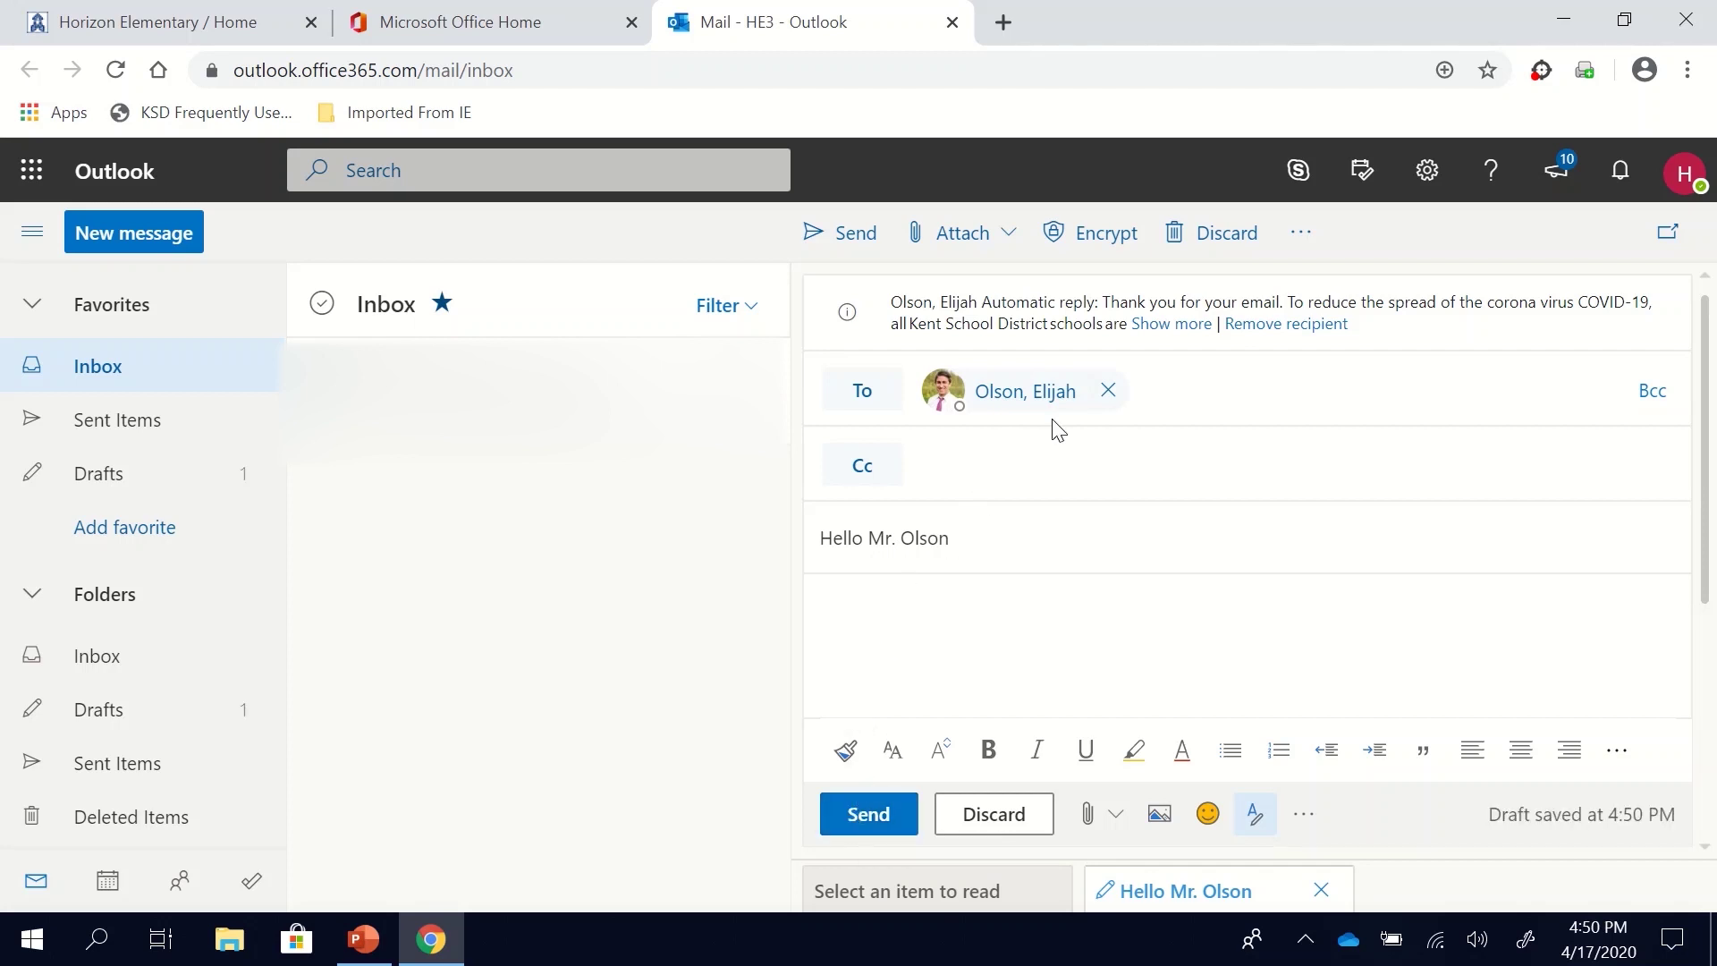
Step: Swap the recipient for the second teacher picked from the address suggestions
{"action": "left_click", "coordinate": [1107, 391]}
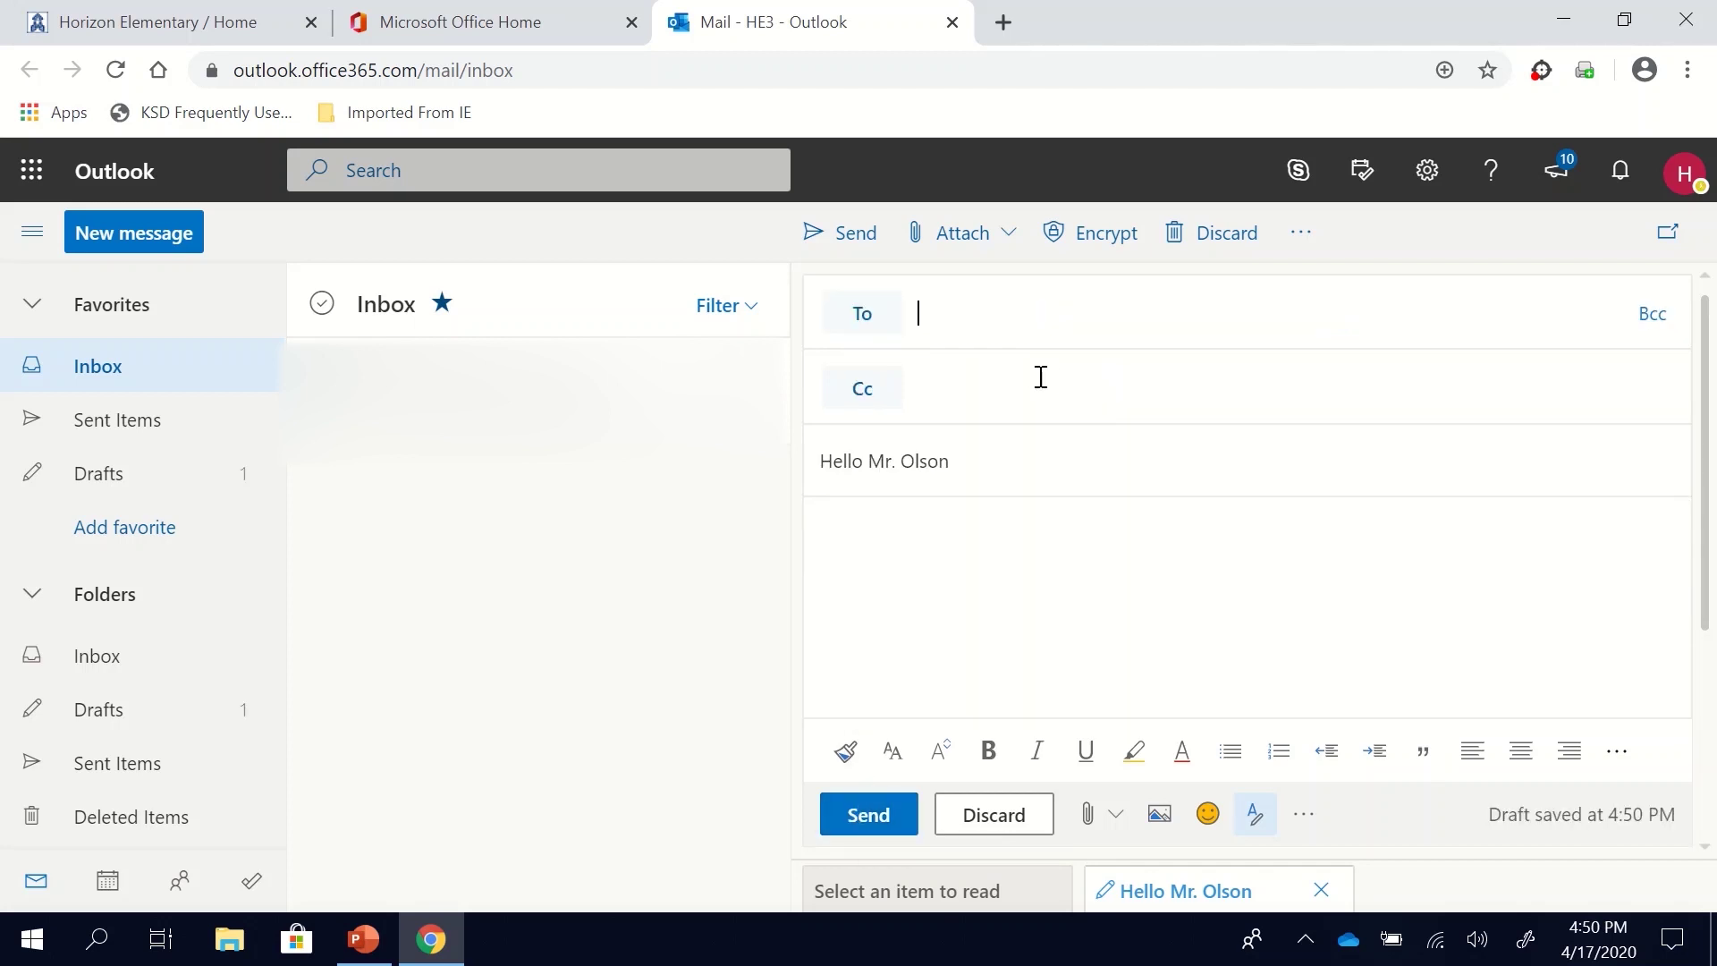
{"action": "left_click", "coordinate": [994, 314]}
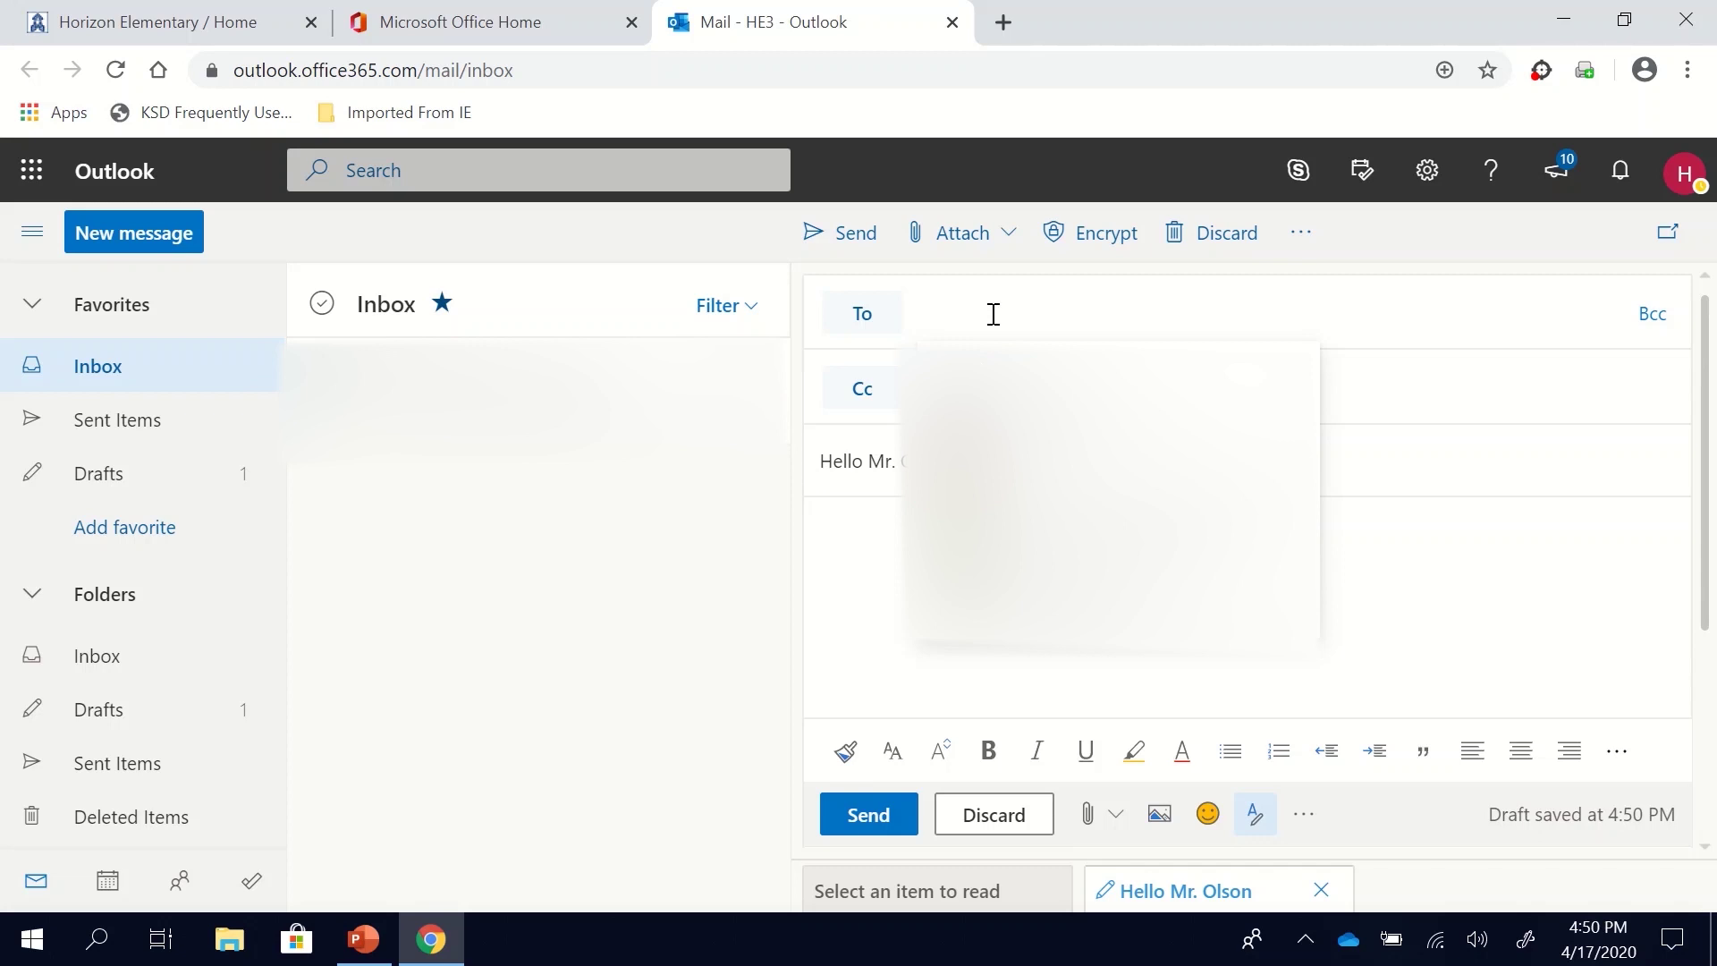
{"action": "type", "text": "ho"}
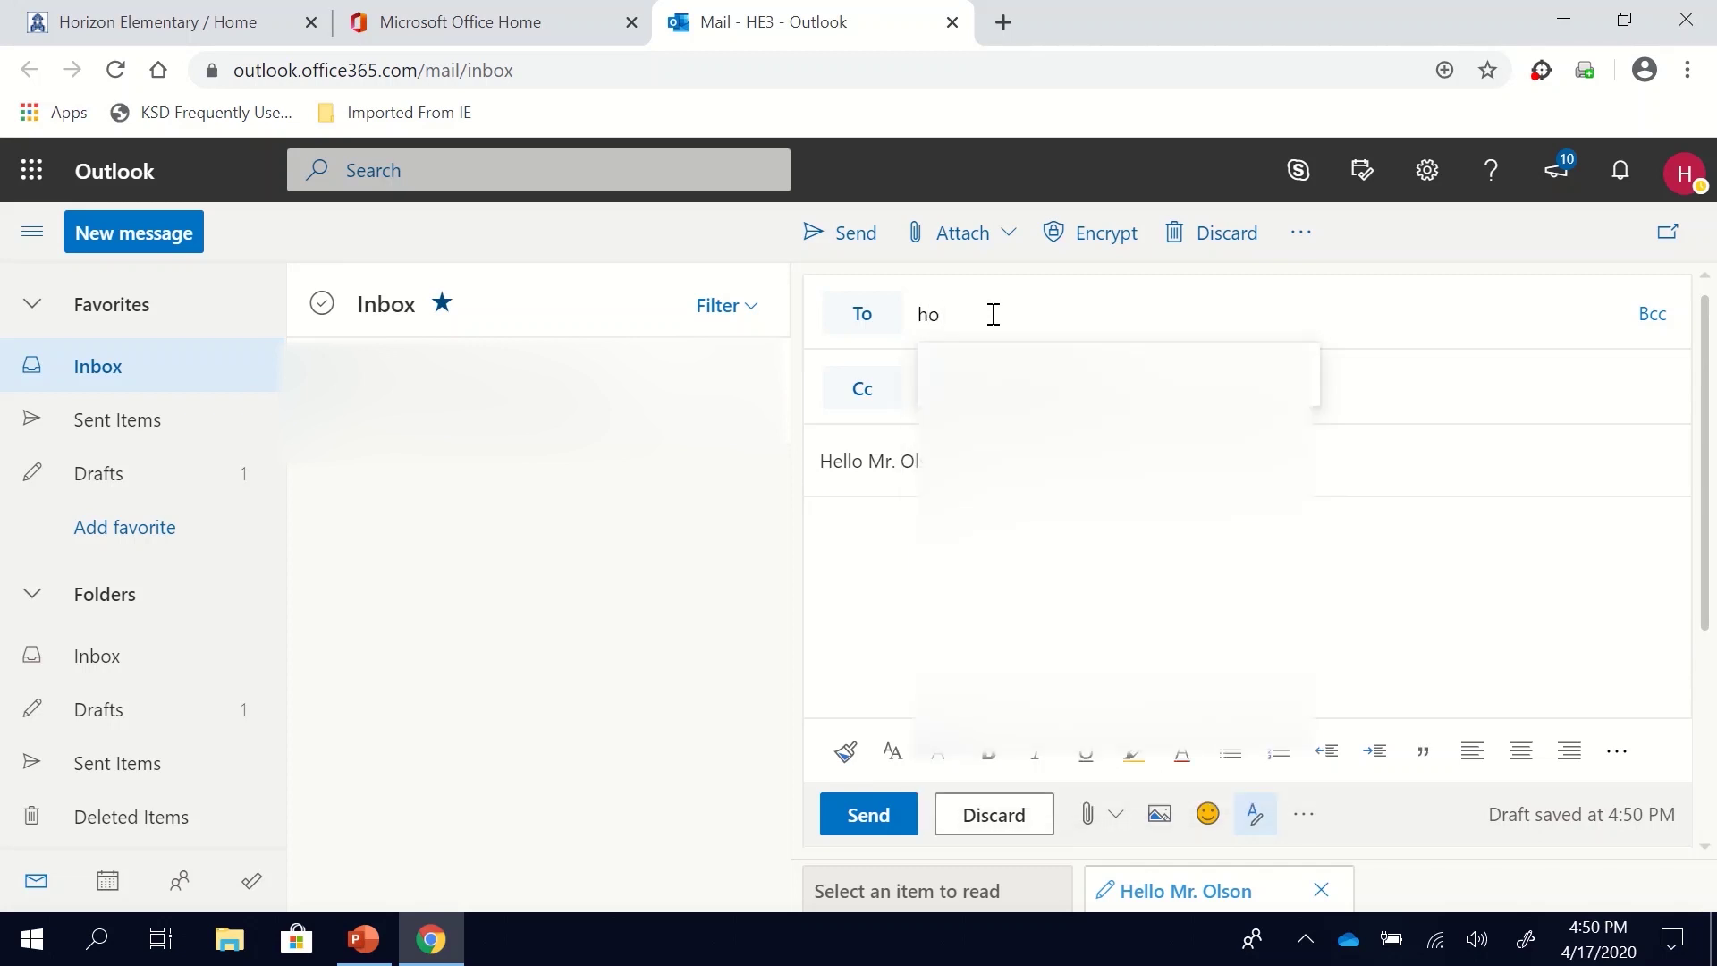
{"action": "type", "text": " chee"}
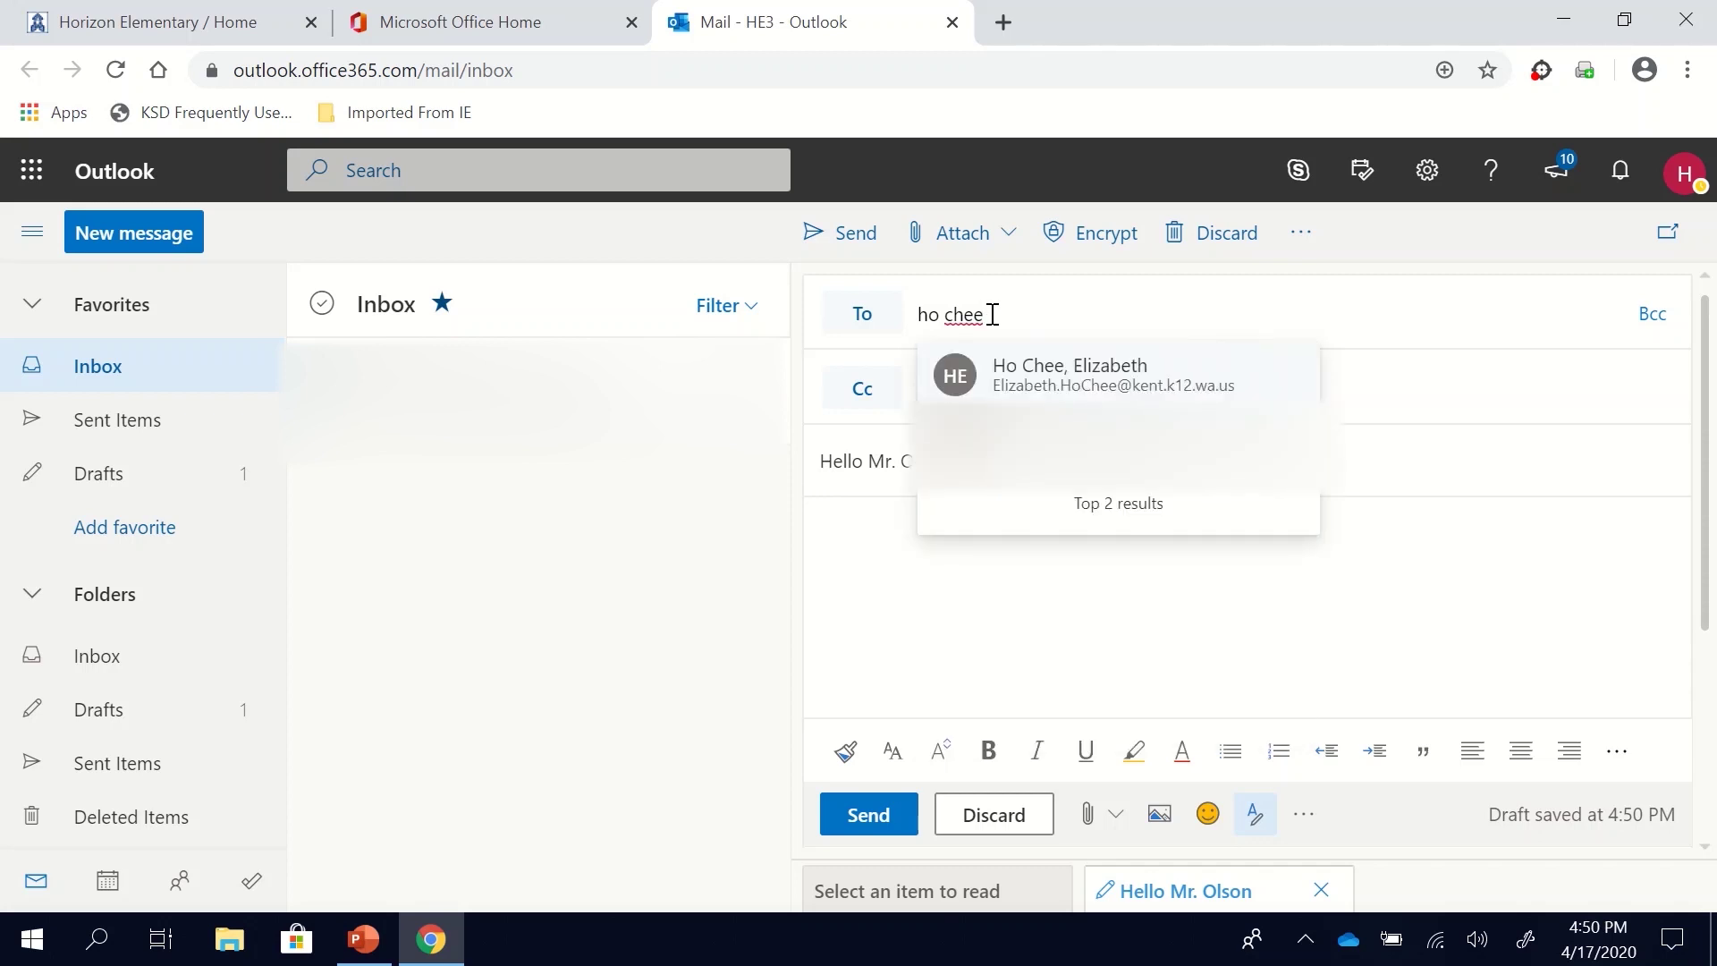
{"action": "left_click", "coordinate": [1022, 380]}
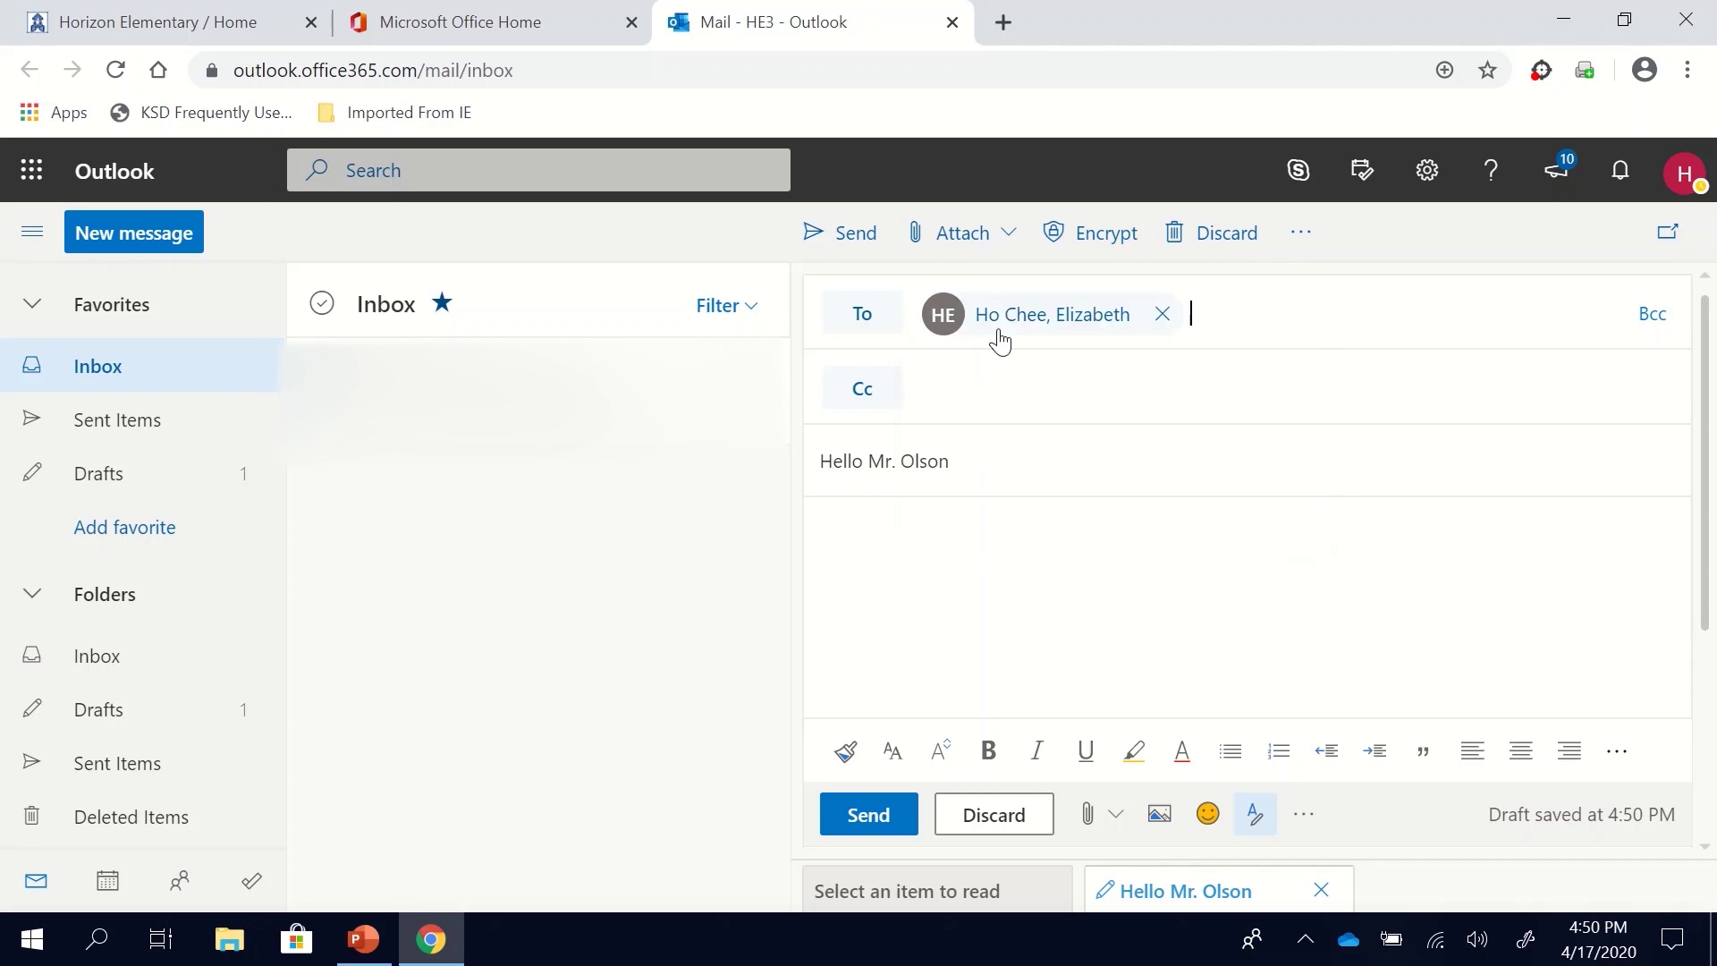
{"action": "left_click", "coordinate": [1019, 474]}
Step: Replace the greeting subject with 'I miss you'
{"action": "left_click", "coordinate": [819, 524]}
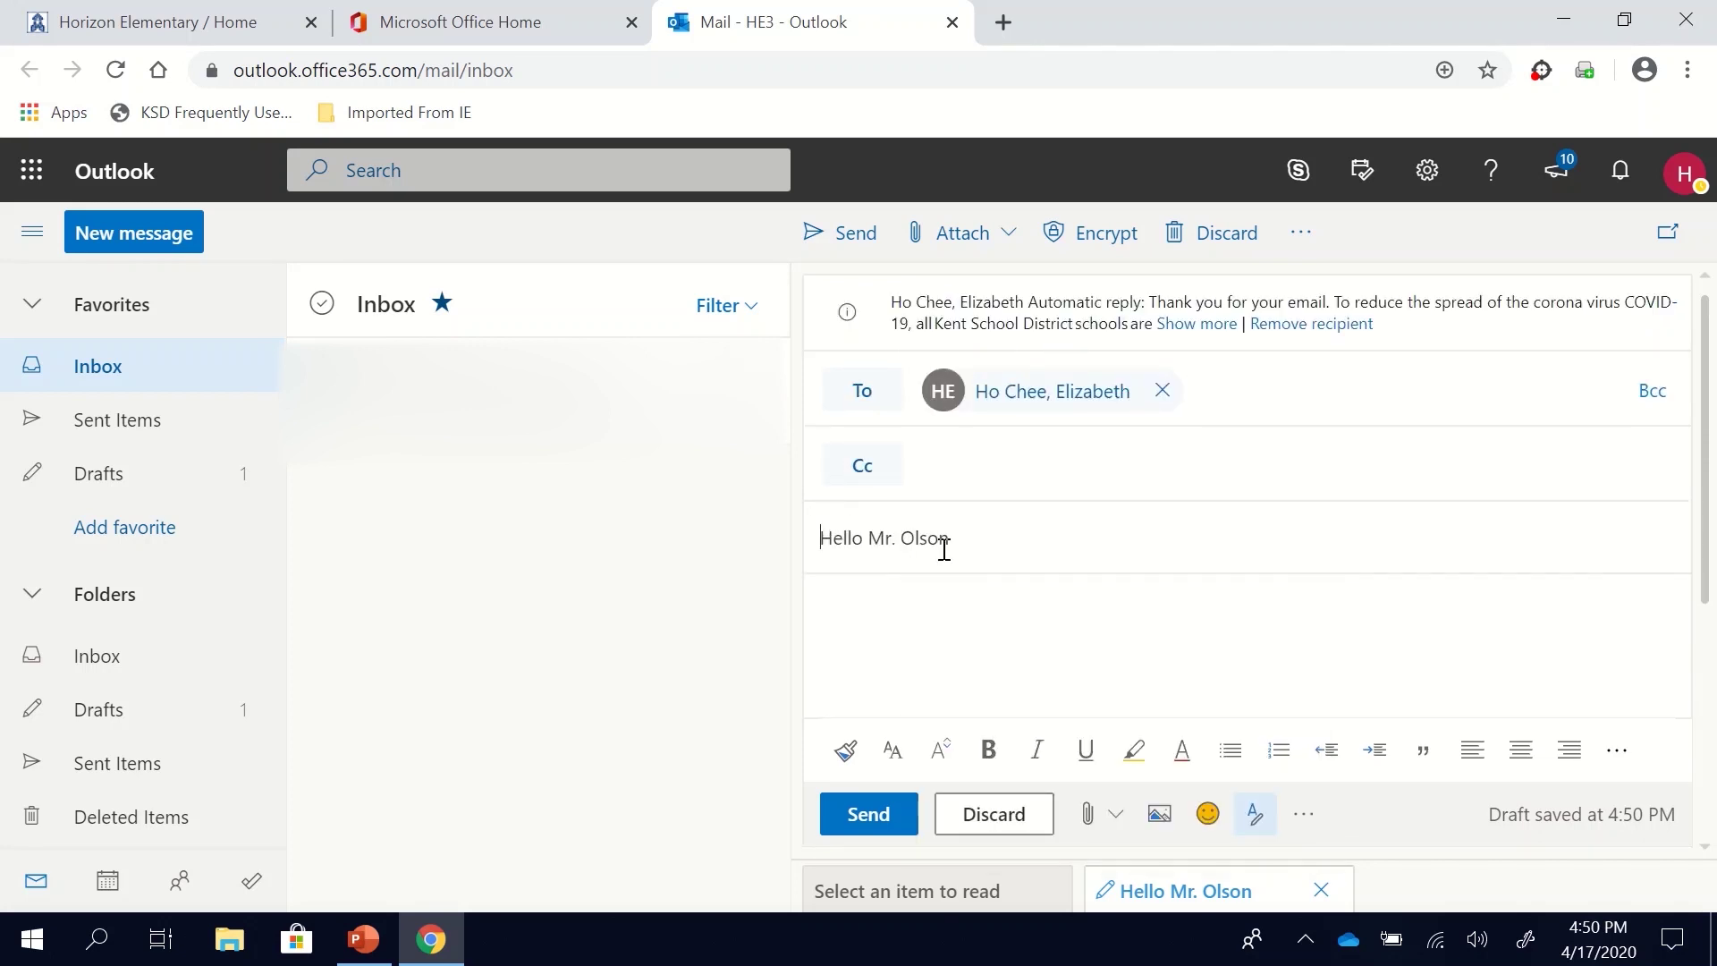
{"action": "left_click_drag", "start_coordinate": [943, 548], "coordinate": [828, 536]}
{"action": "type", "text": "n"}
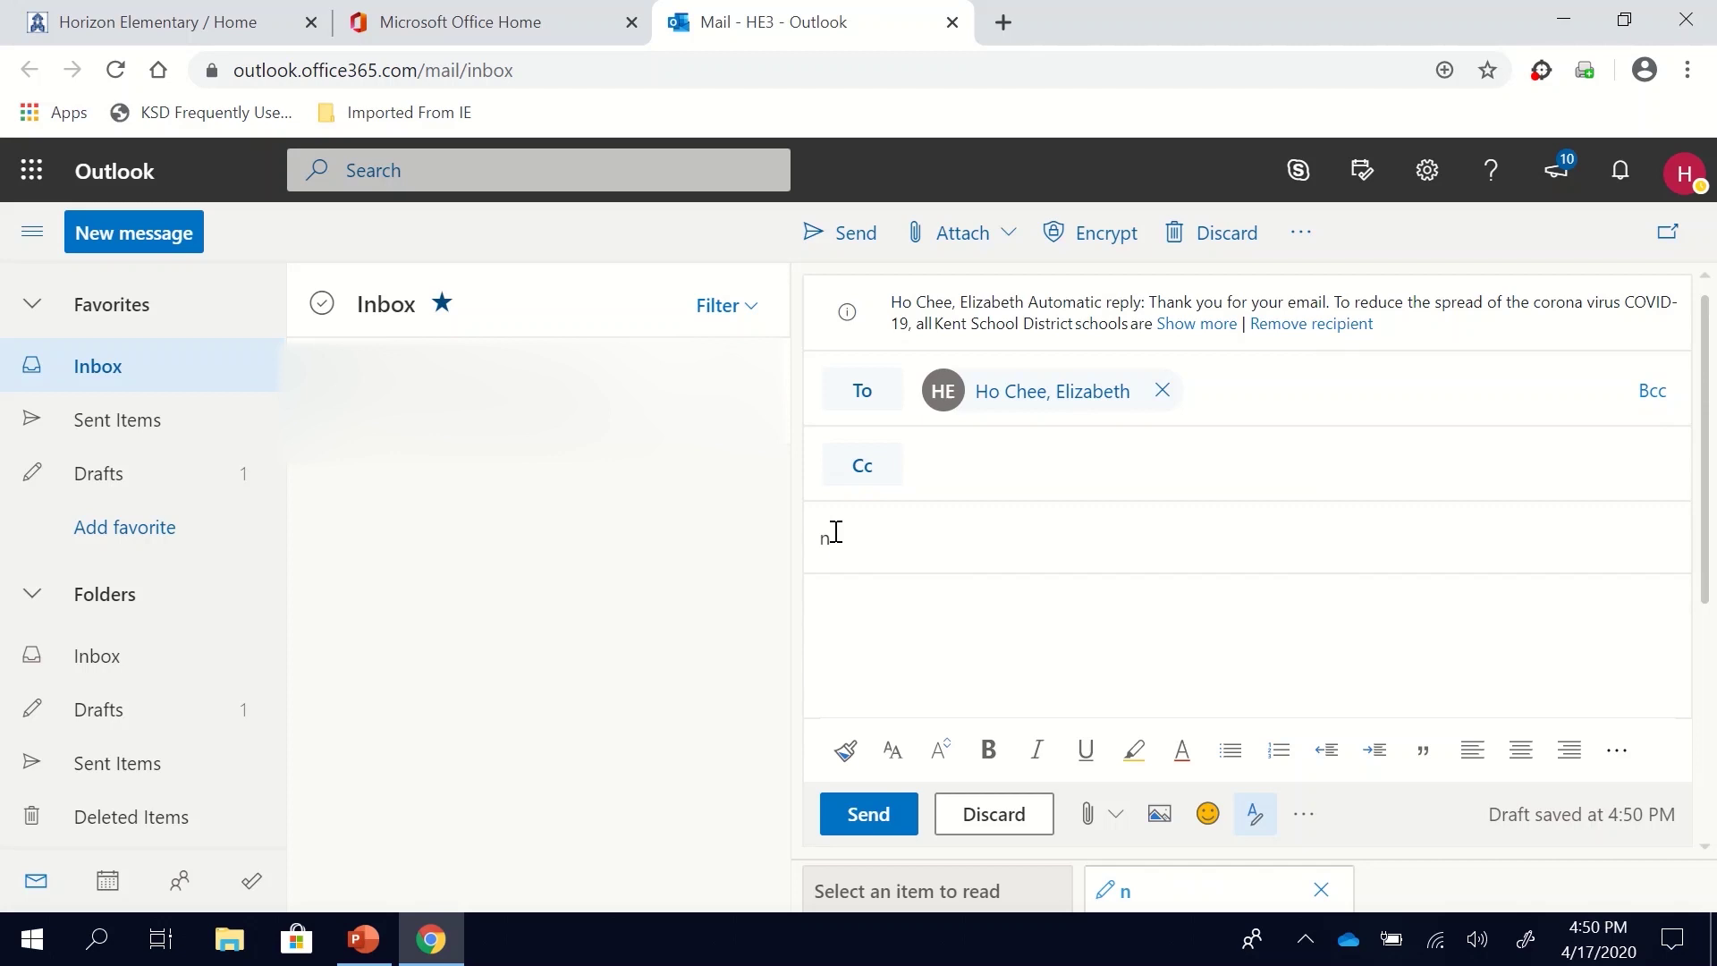
{"action": "key", "text": "BackSpace"}
{"action": "type", "text": "I miss you"}
{"action": "left_click", "coordinate": [912, 597]}
Step: Remove the recipient and delete the subject text, leaving a blank draft
{"action": "left_click", "coordinate": [1163, 390]}
{"action": "triple_click", "coordinate": [978, 470]}
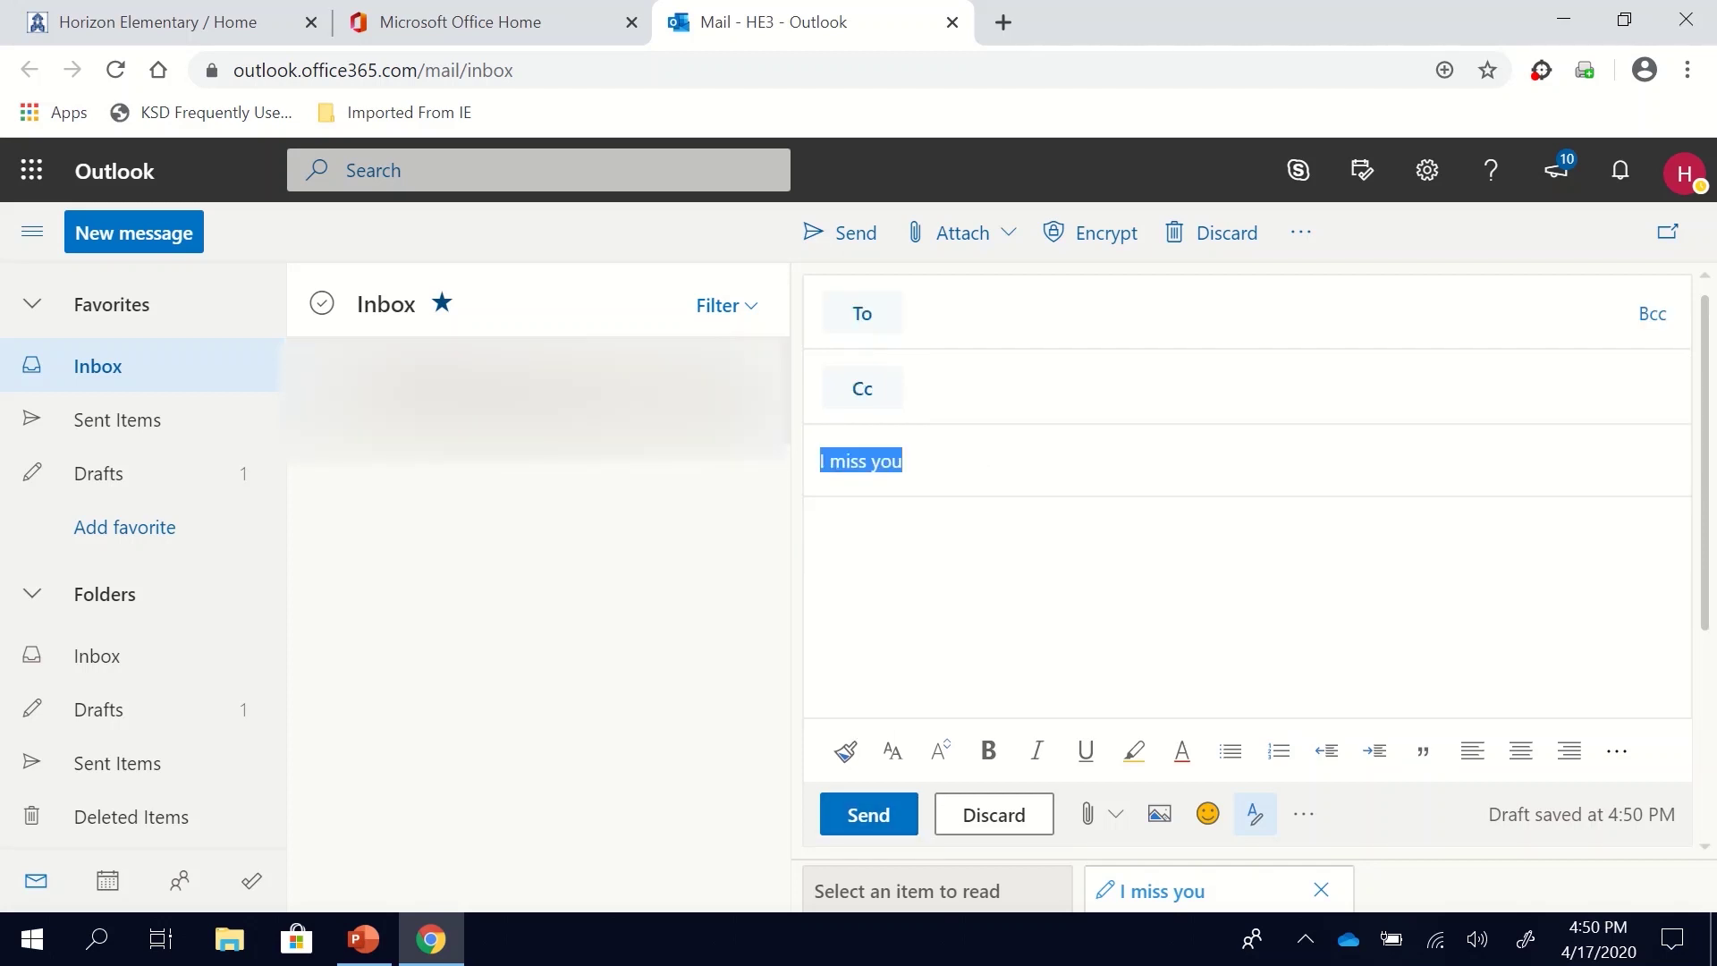
{"action": "key", "text": "BackSpace"}
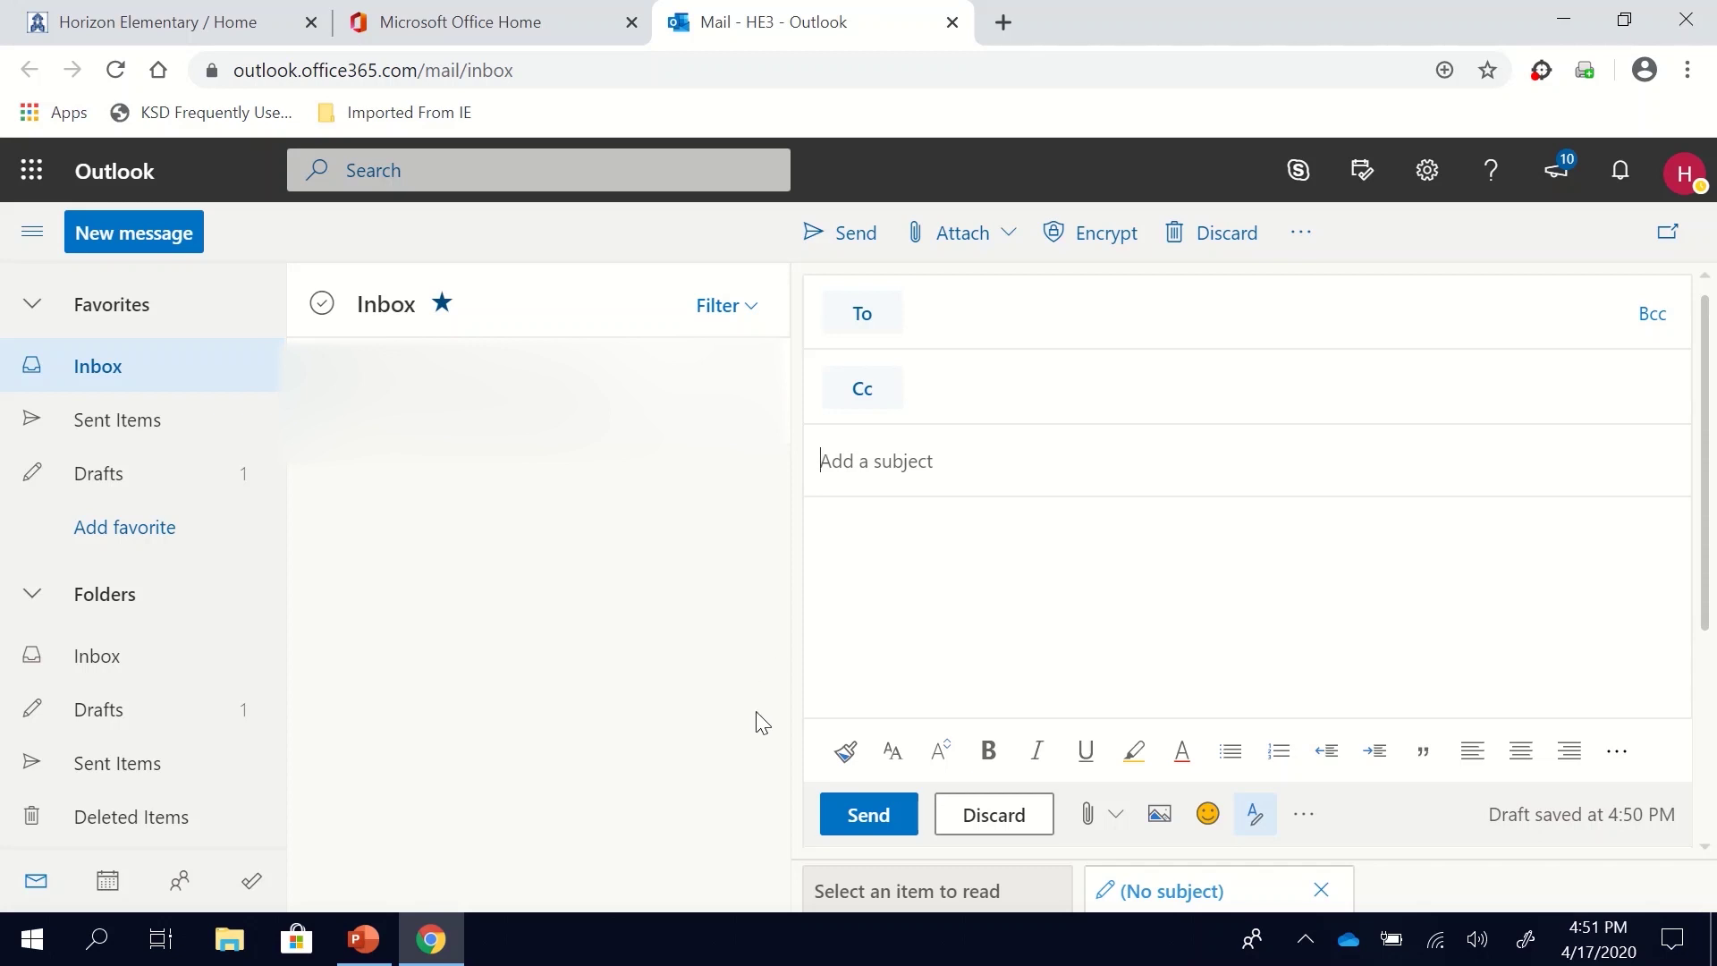
Step: Close the Mail - Outlook browser tab to return to Office home
{"action": "mouse_move", "coordinate": [713, 116]}
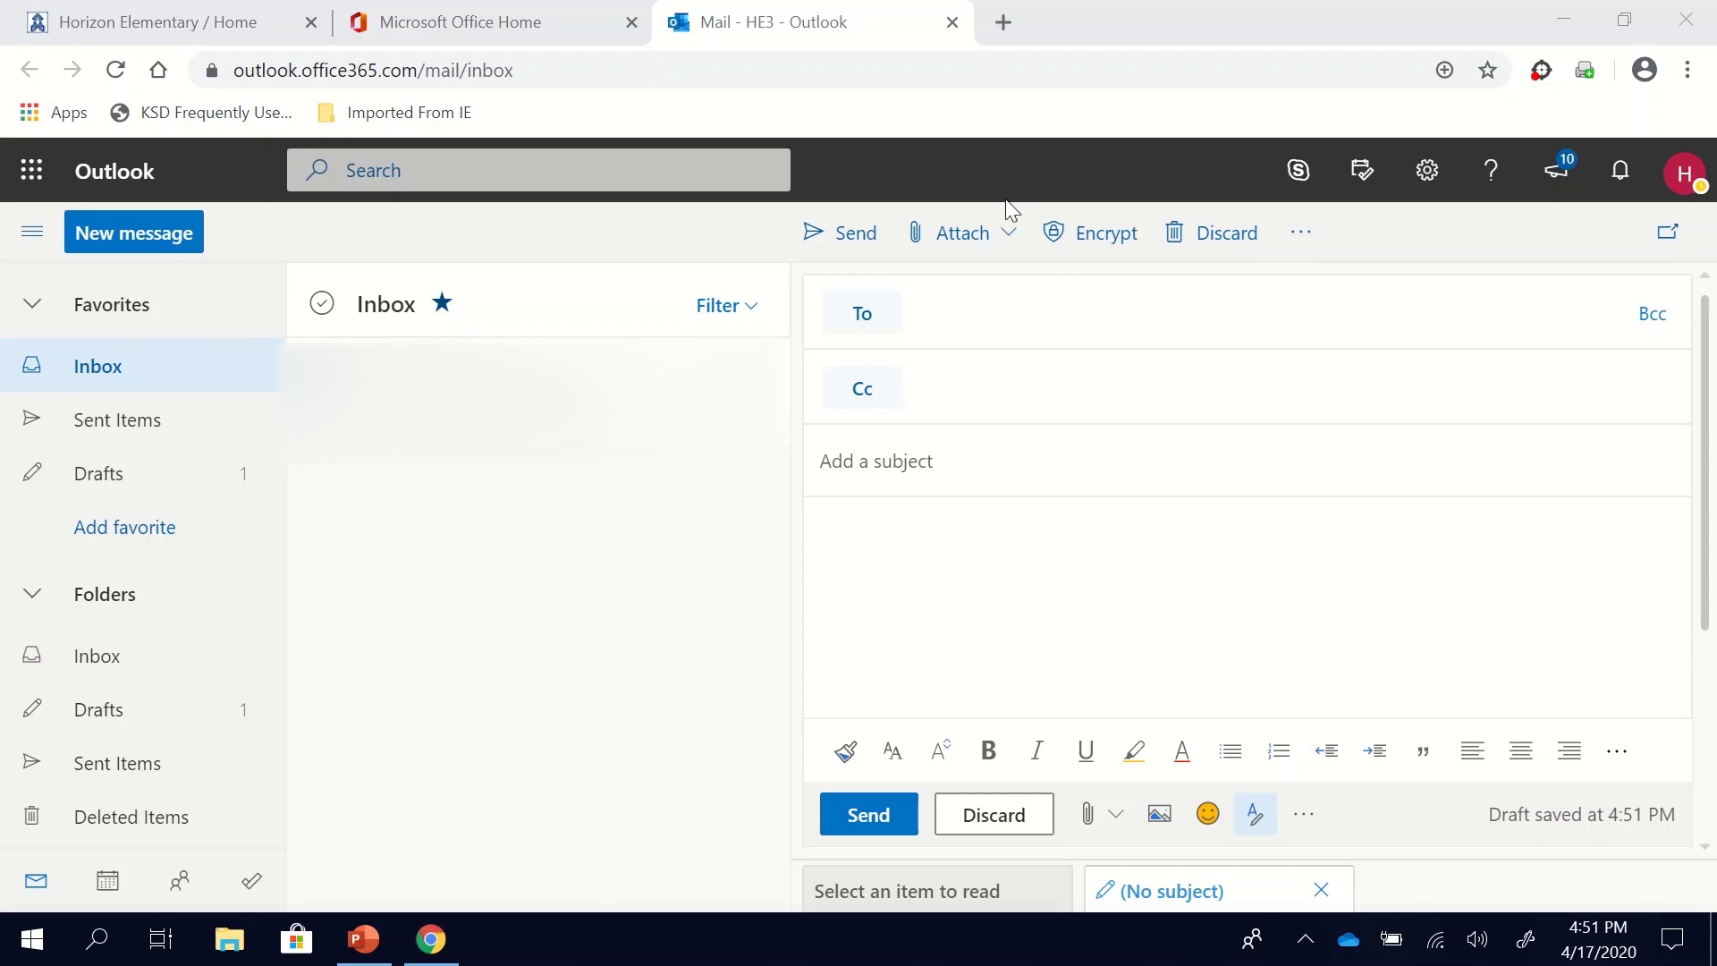
{"action": "left_click", "coordinate": [953, 23]}
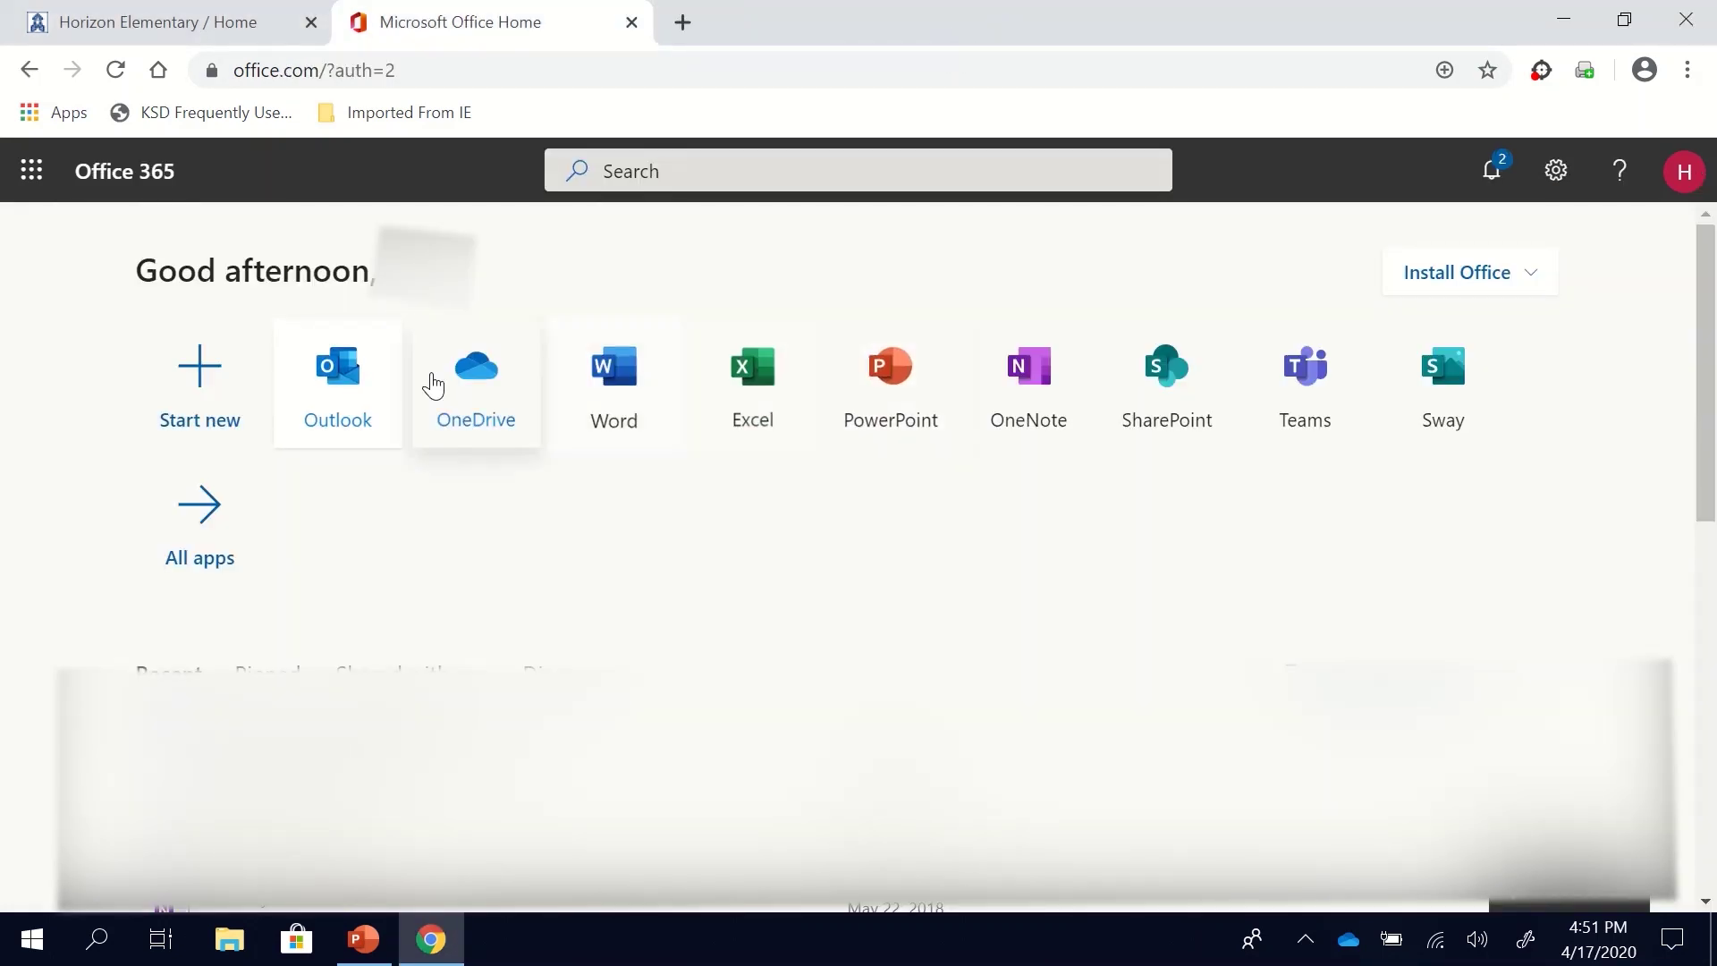